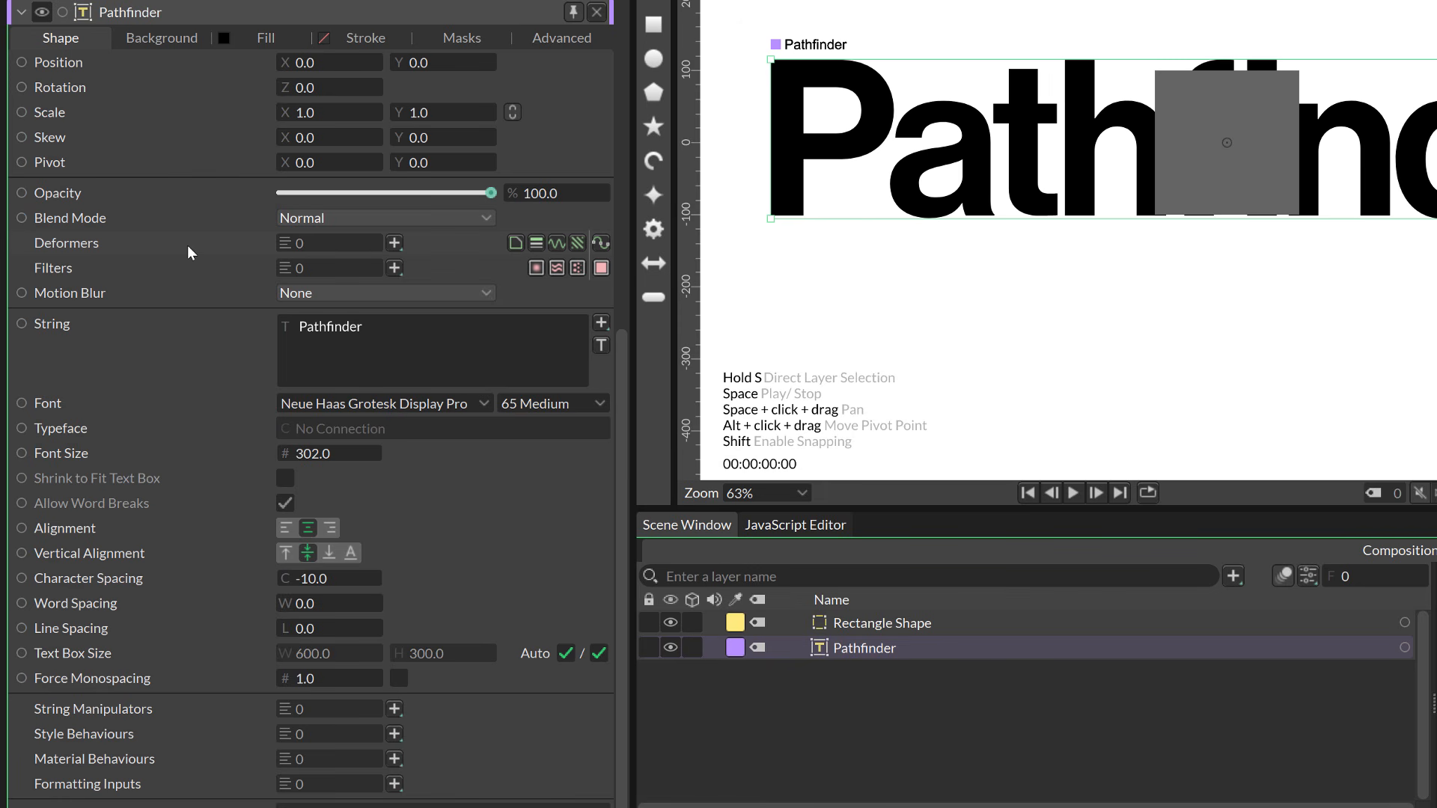
Step: Add a Pathfinder deformer to the Pathfinder text layer and connect the Rectangle Shape as its input shape
click(394, 243)
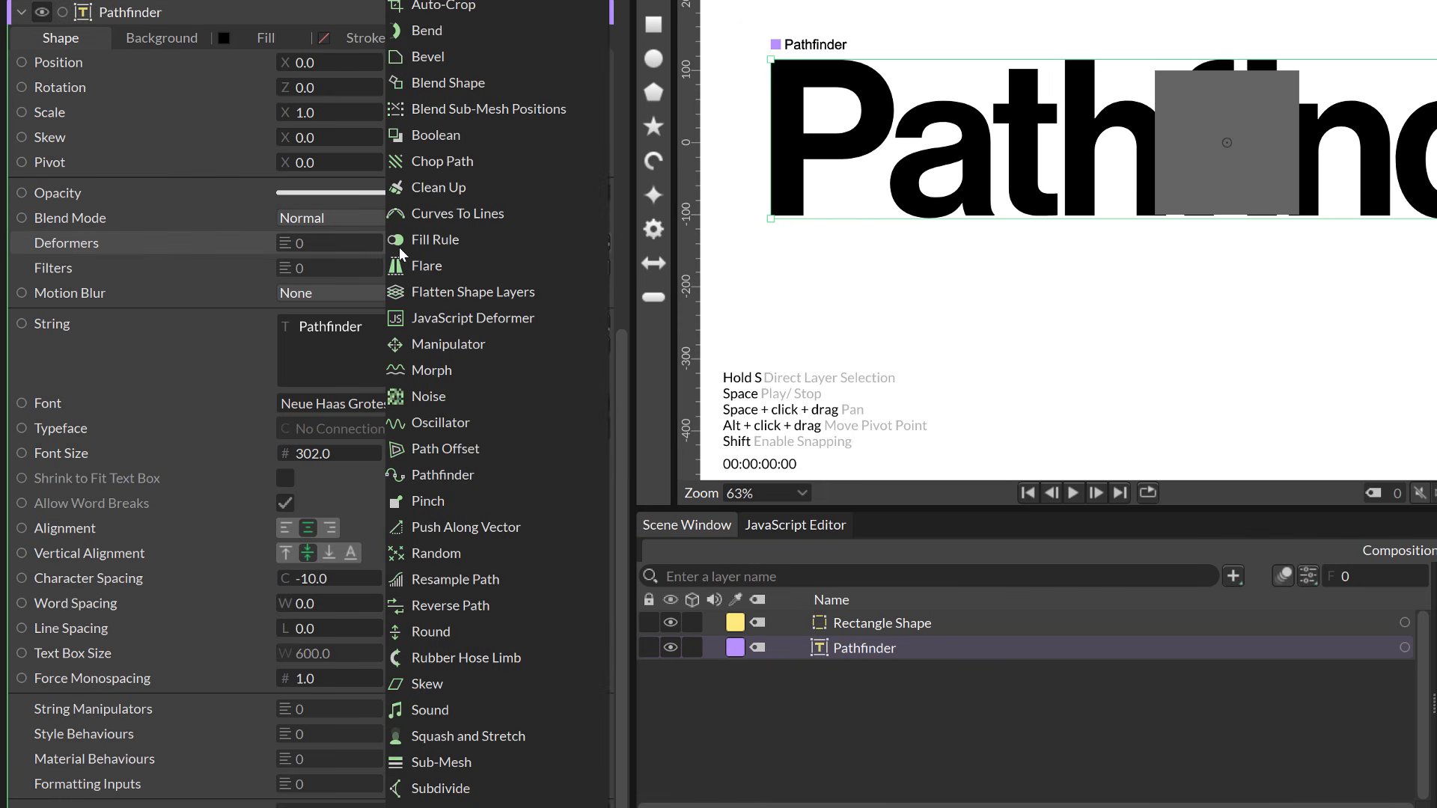
click(457, 476)
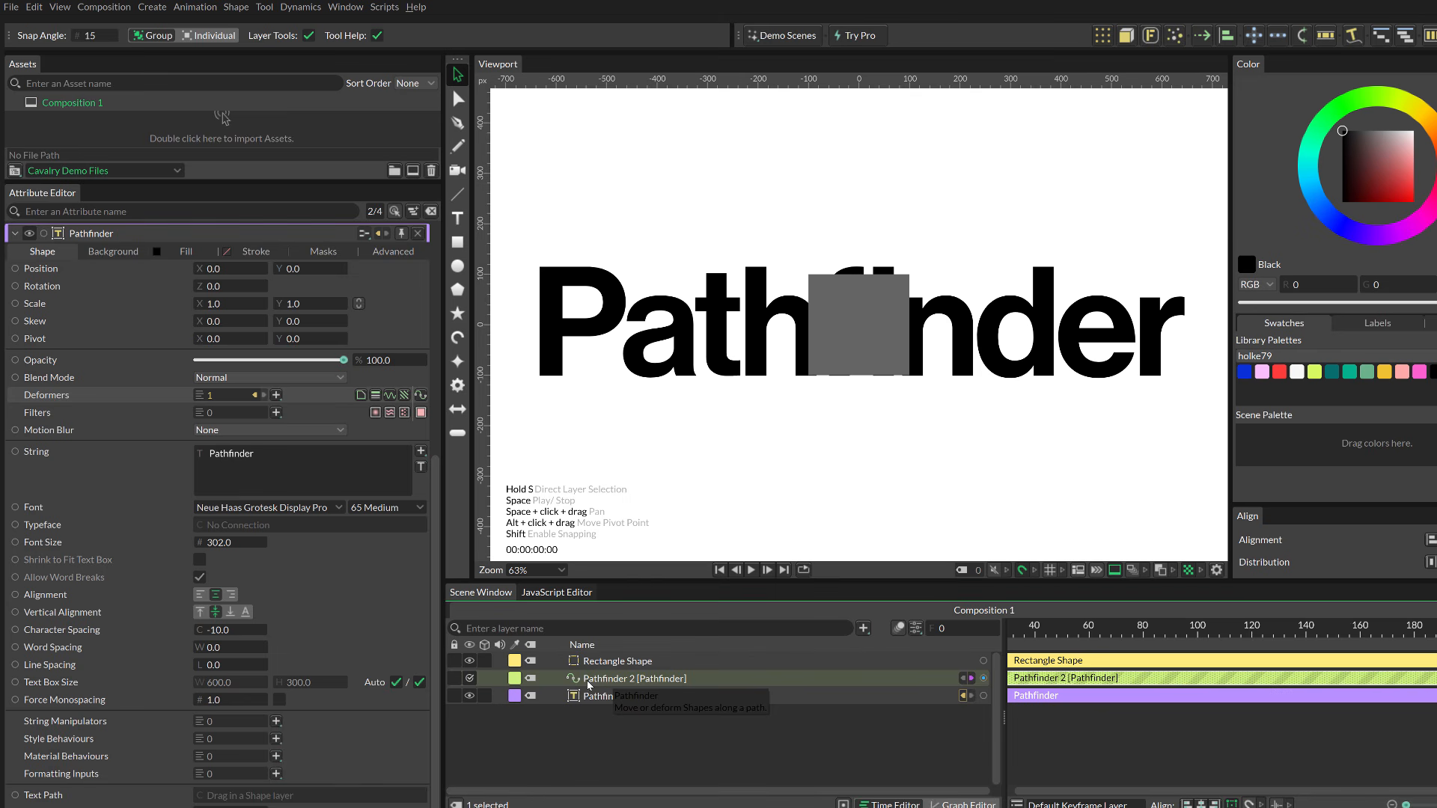
click(597, 680)
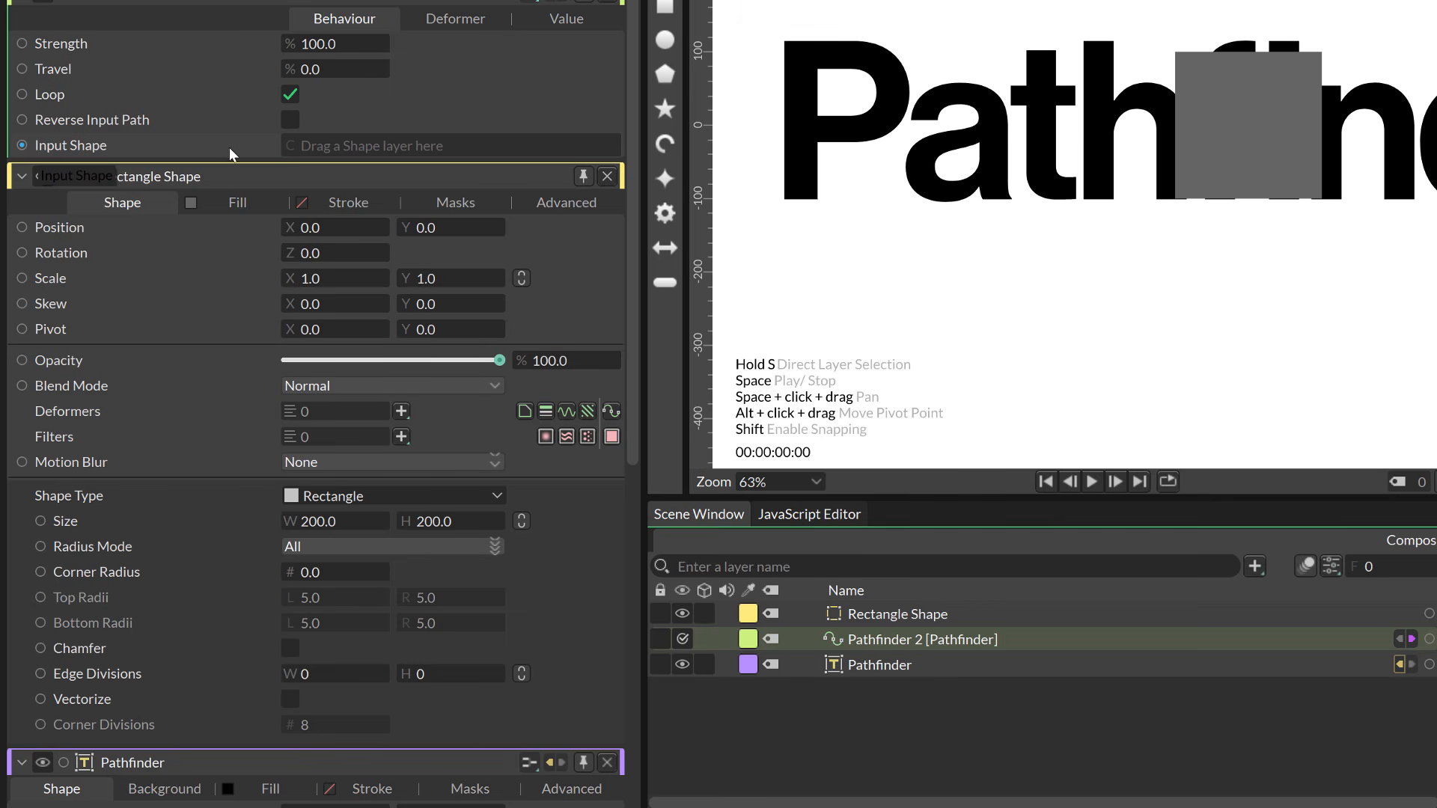
click(904, 616)
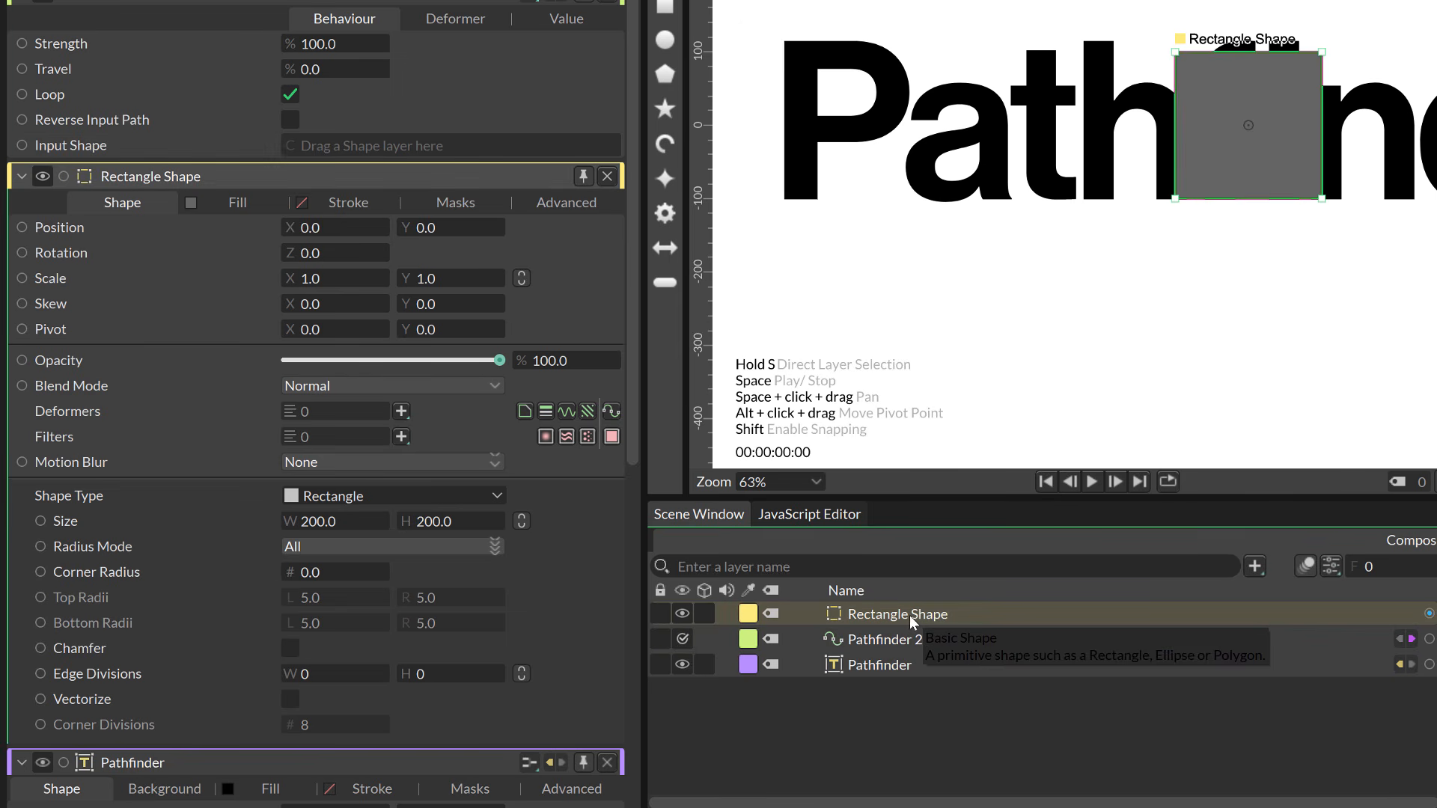
drag(914, 613, 446, 143)
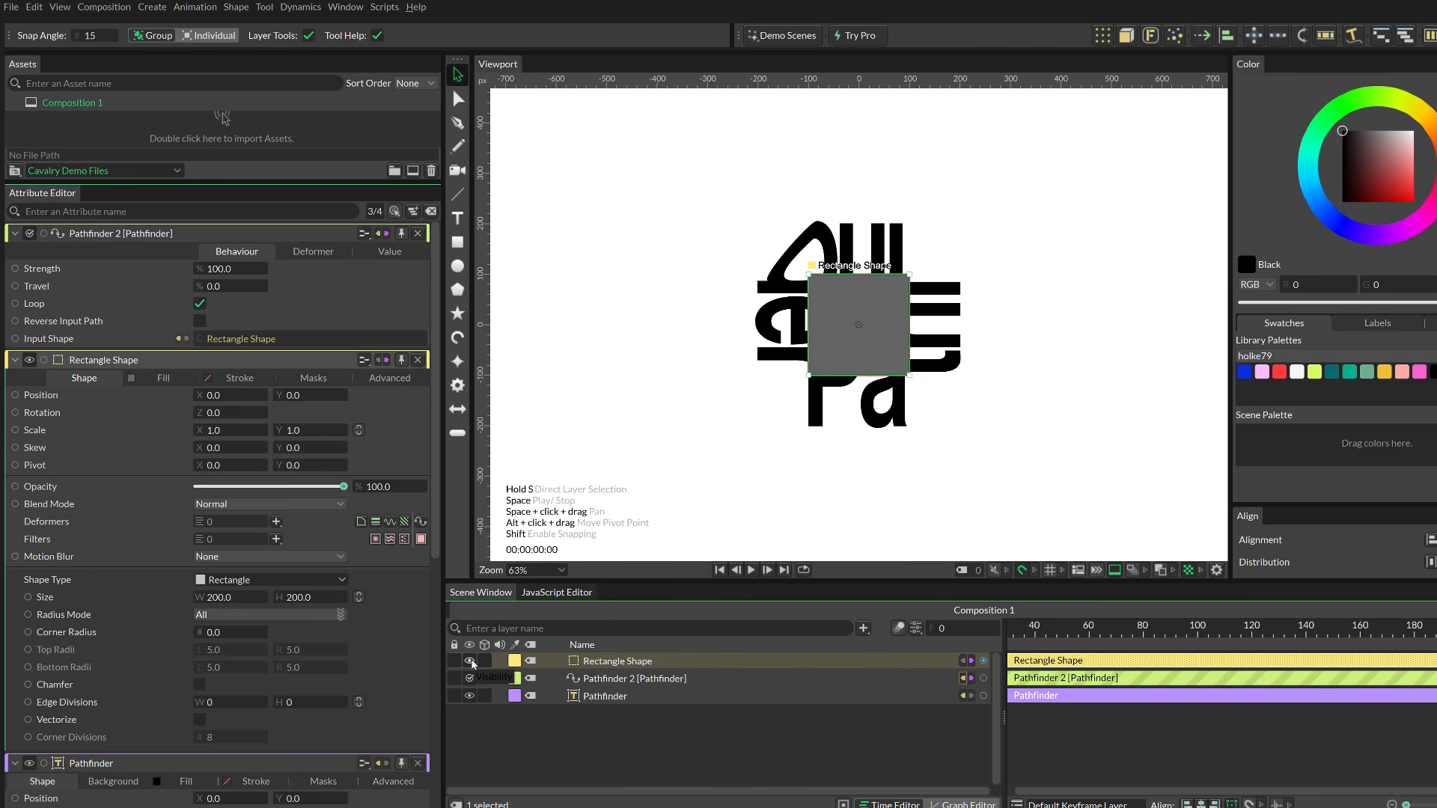
Step: Hide the Rectangle Shape layer and resize the rectangle to 557 by 320
click(469, 661)
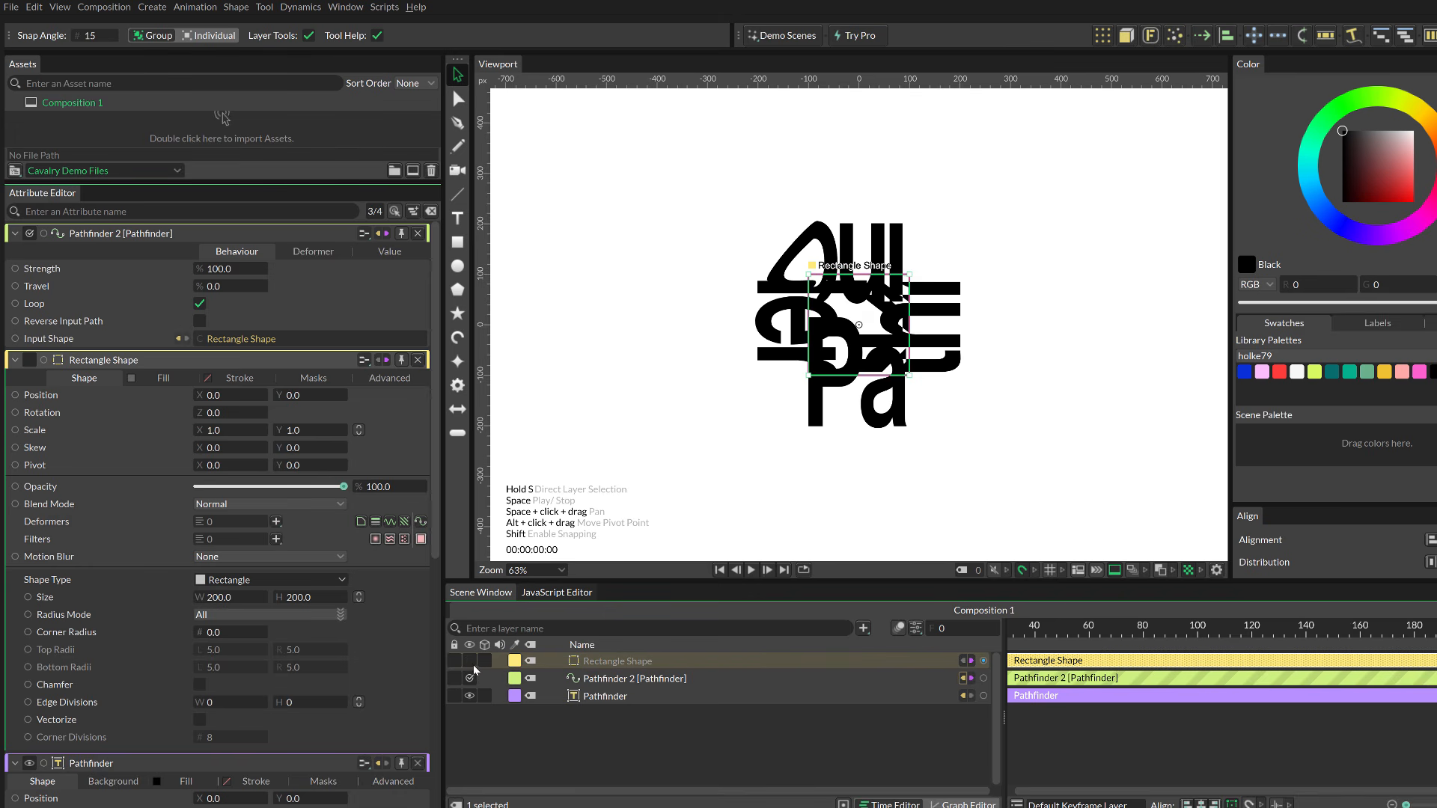
click(470, 661)
click(470, 661)
click(618, 661)
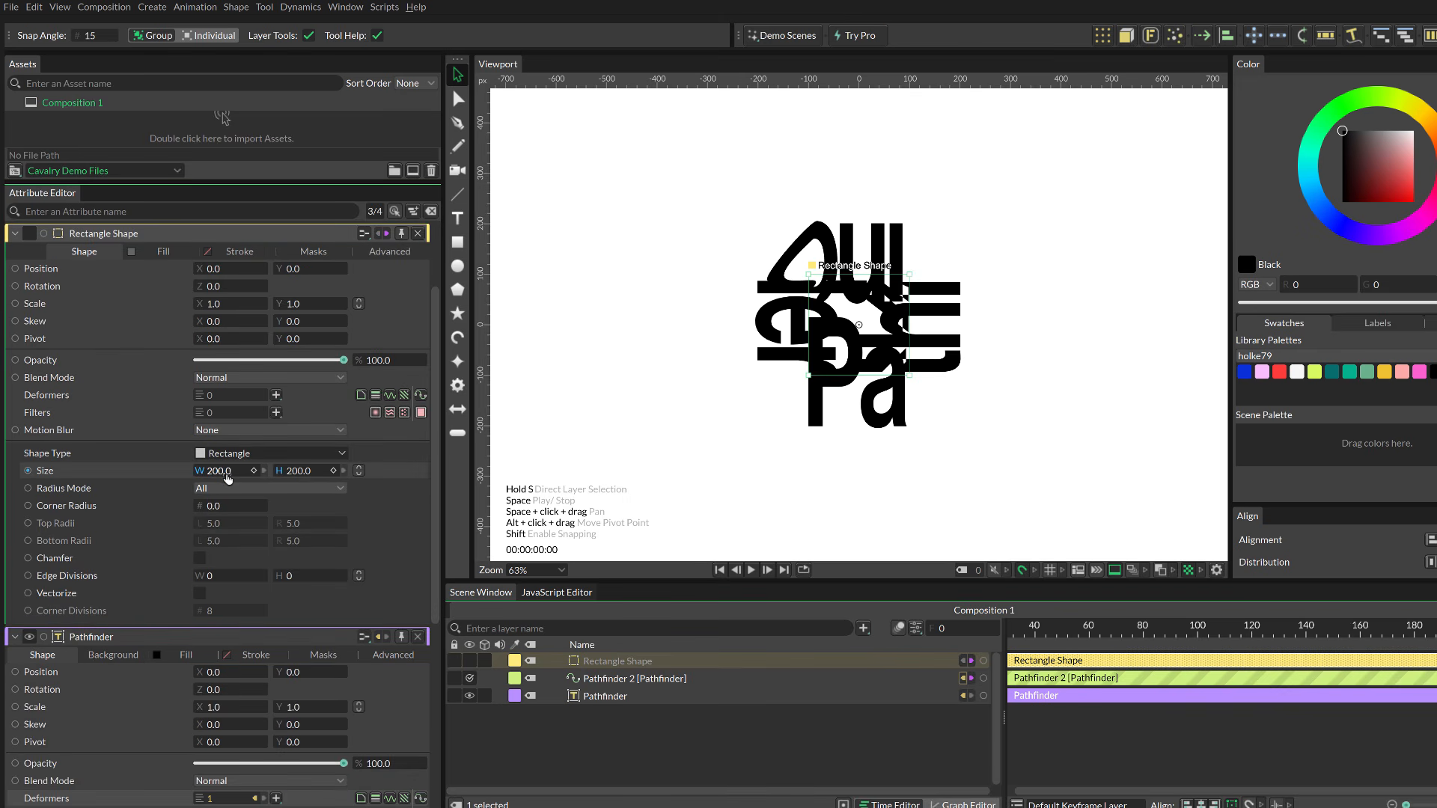
drag(214, 471, 481, 471)
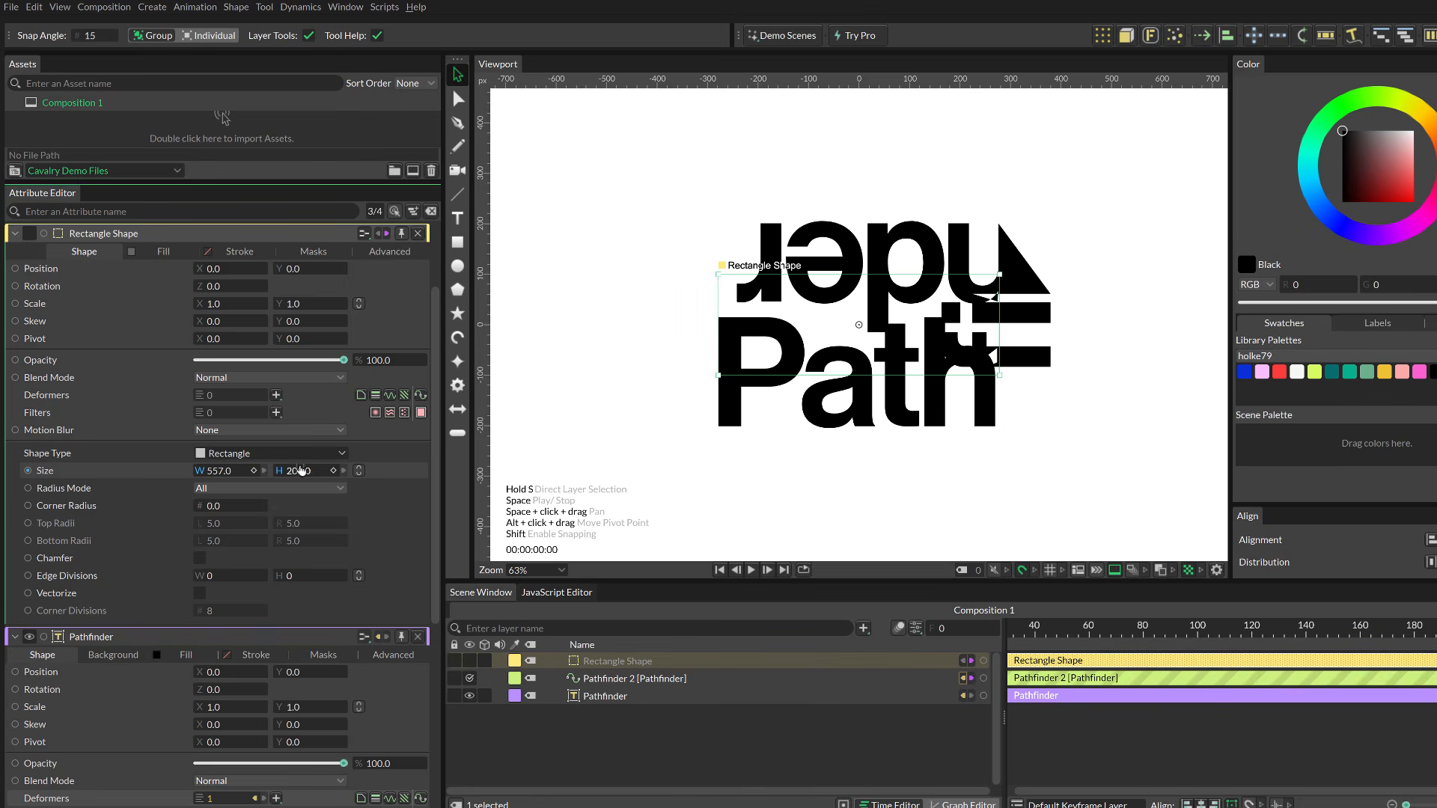
drag(299, 470, 389, 470)
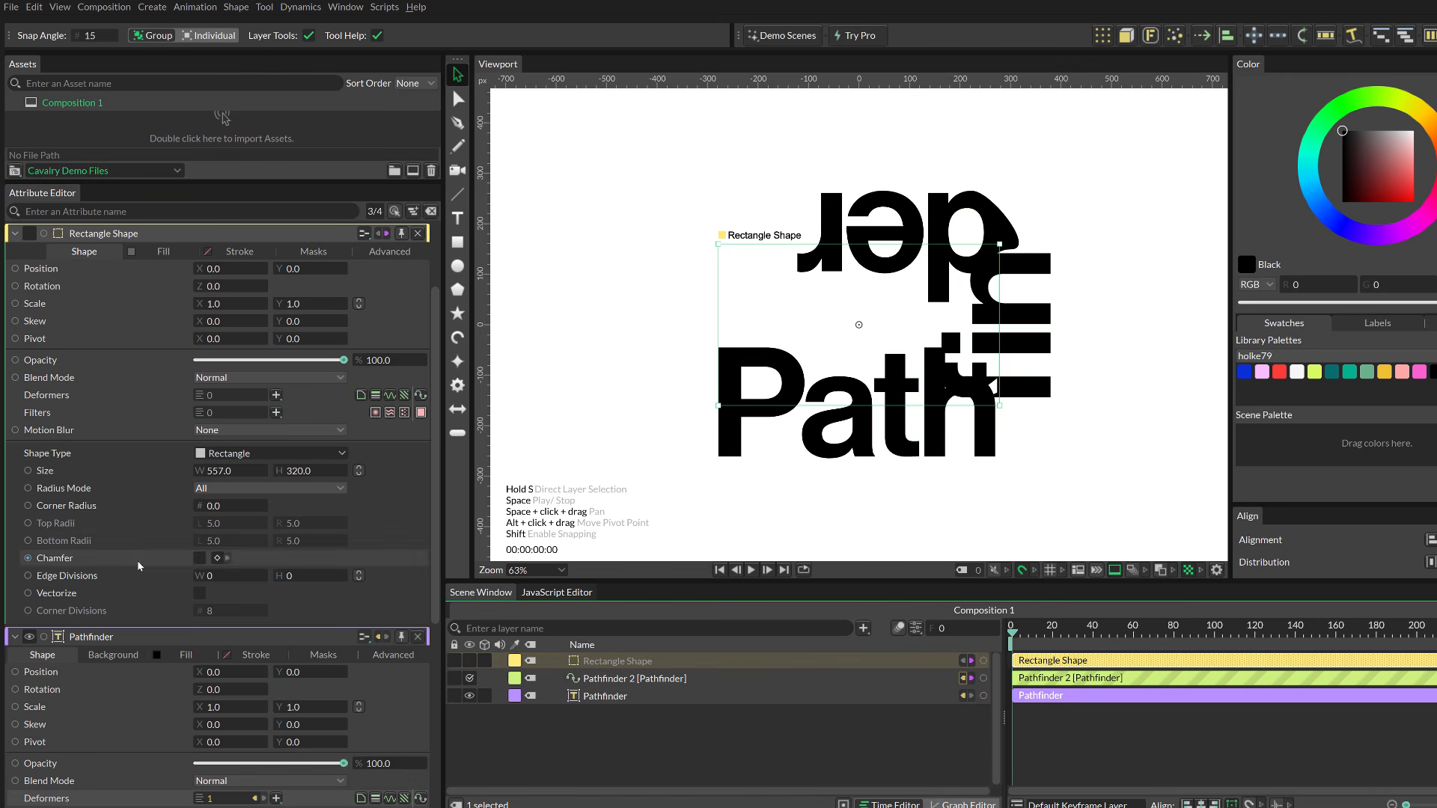
Step: Set the Pathfinder deformer's travel to 61%
click(615, 680)
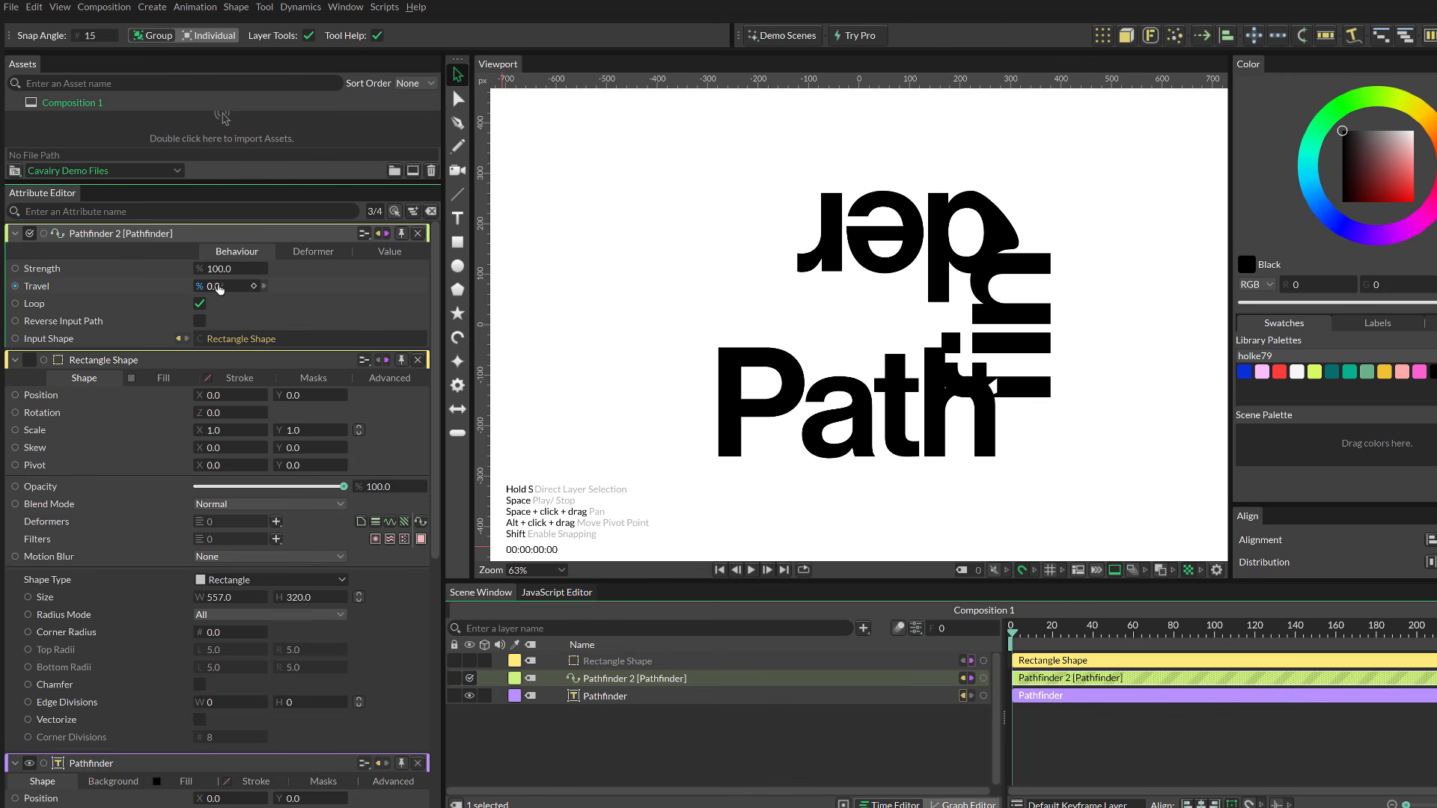
drag(219, 289, 265, 289)
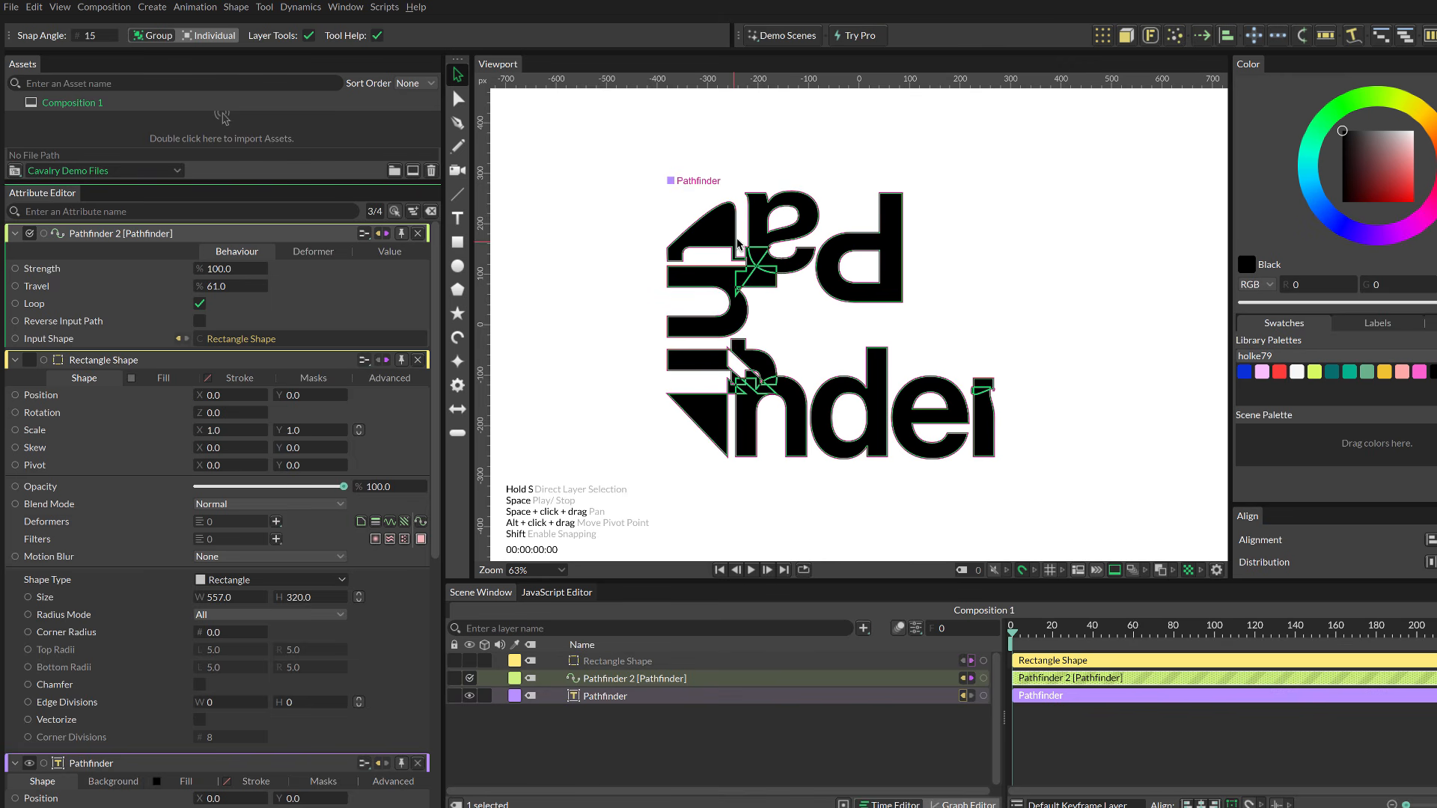
Step: Round the rectangle's corners with a corner radius of 106
click(623, 662)
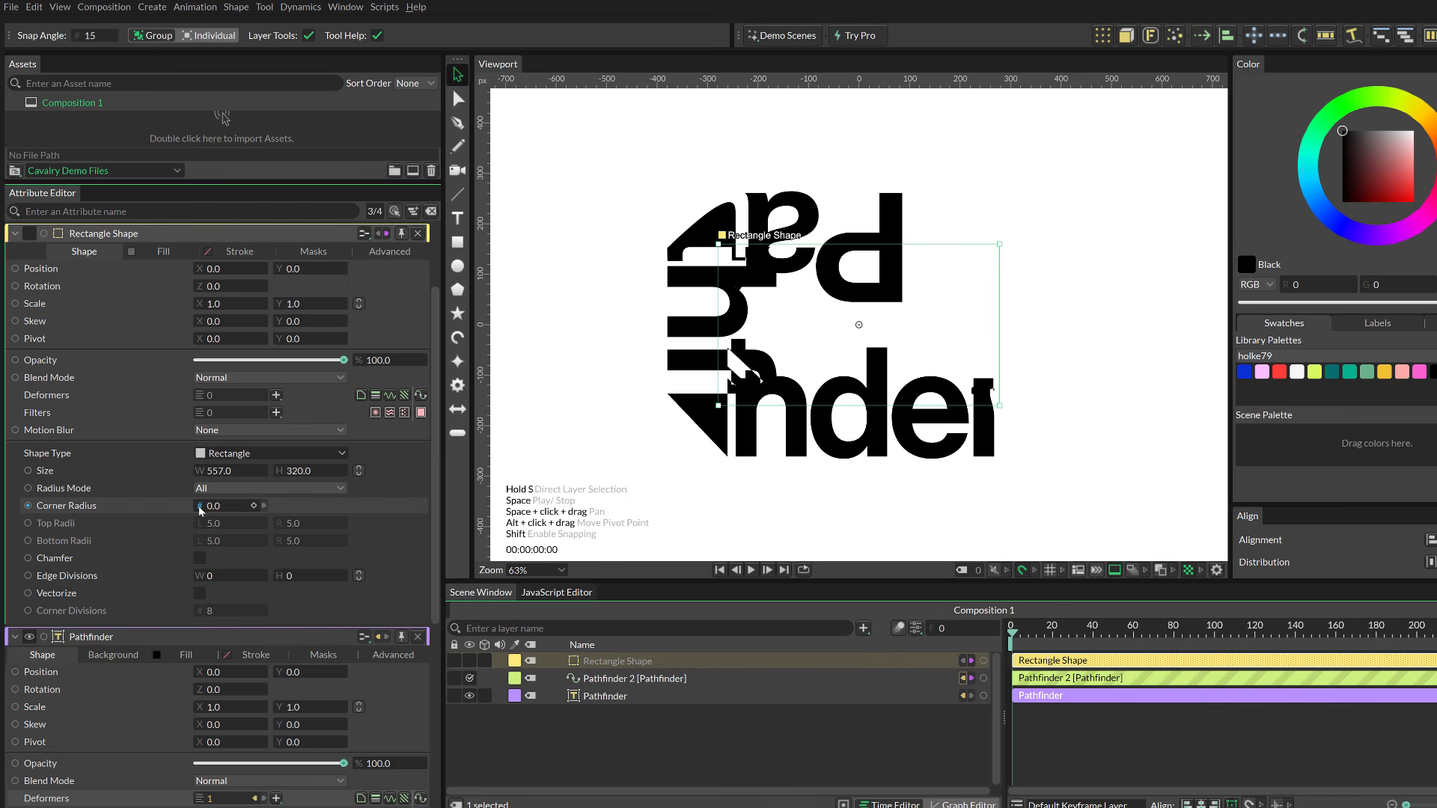
drag(215, 508, 267, 508)
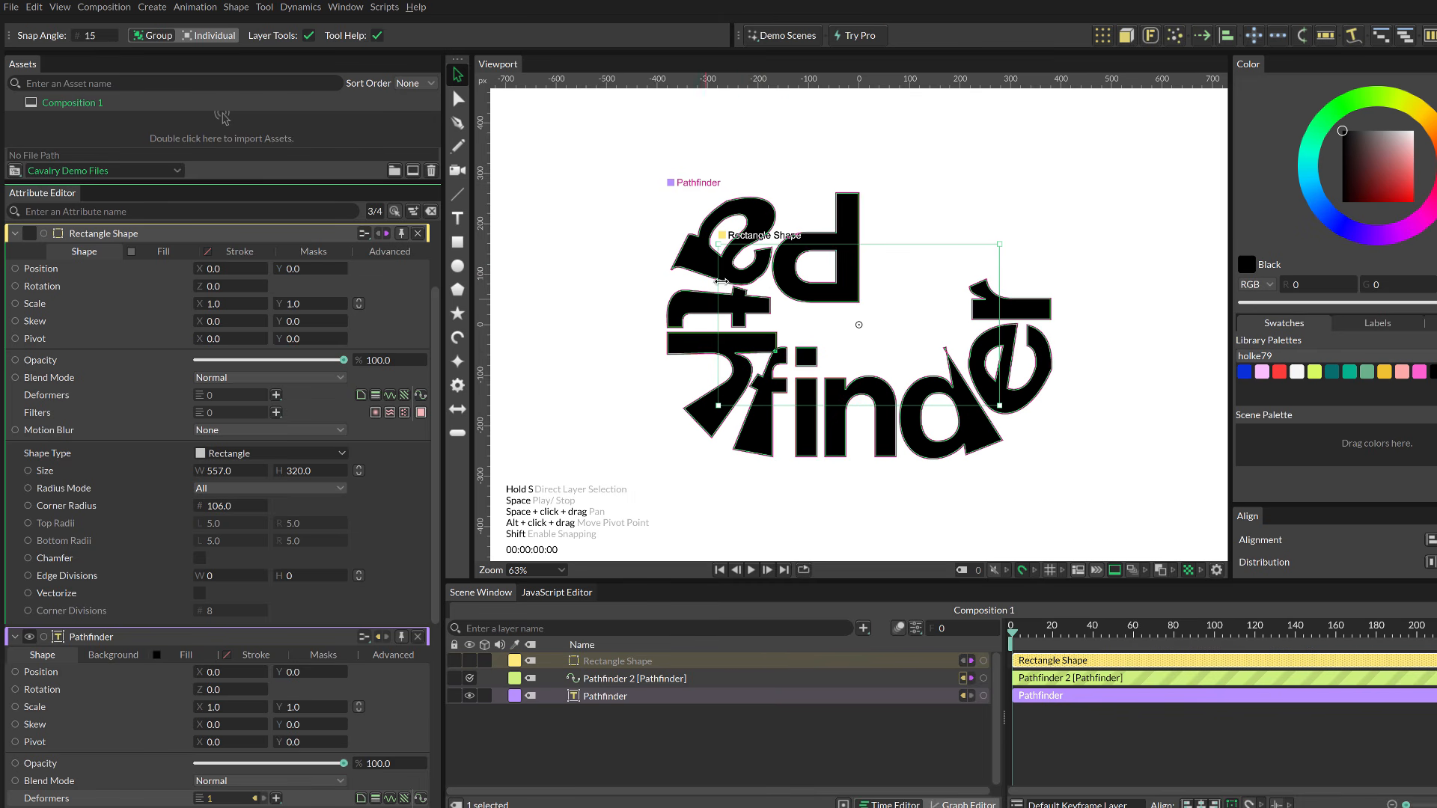
Step: Set the Pathfinder travel to 28.5%, switching Loop off and back on
click(599, 680)
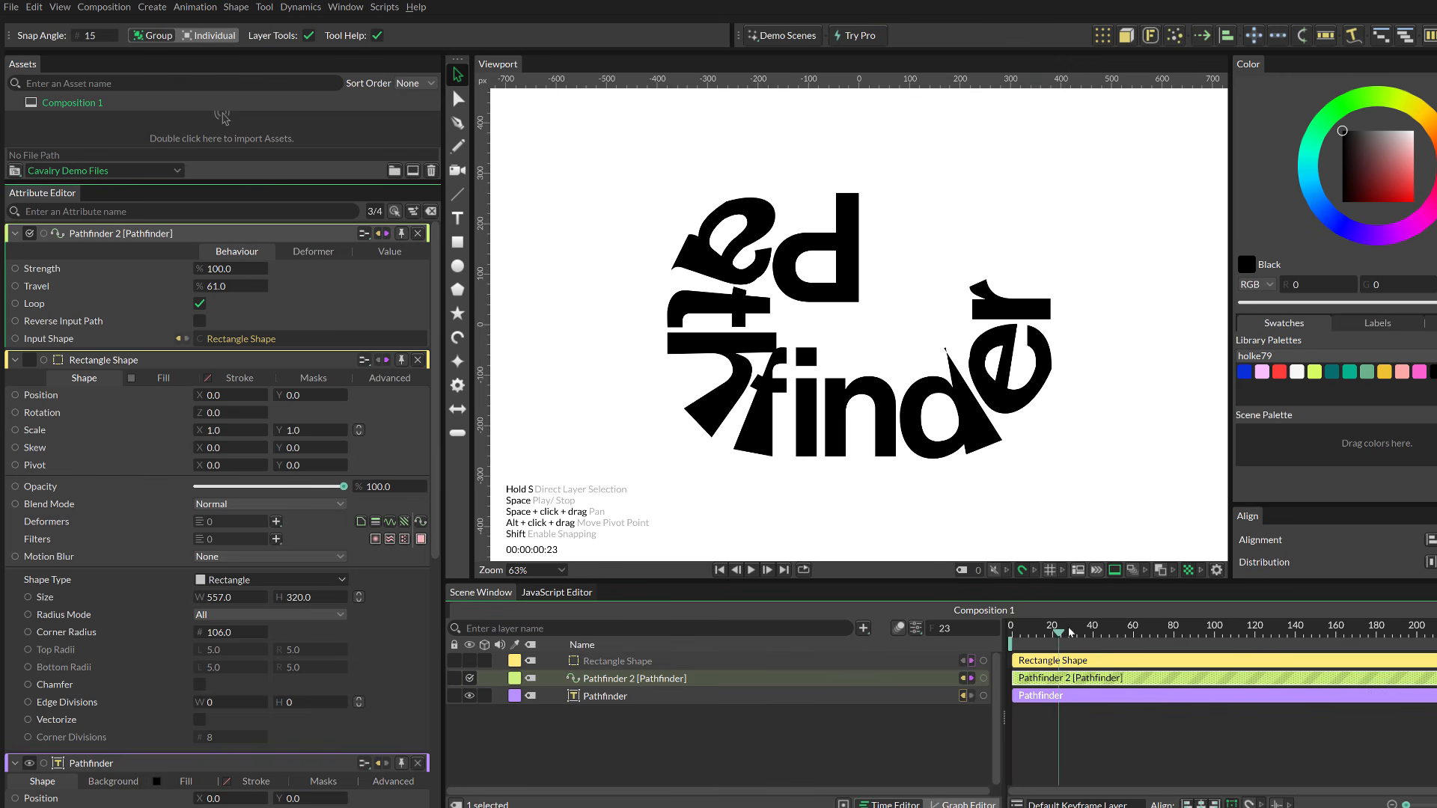
drag(213, 288, 286, 288)
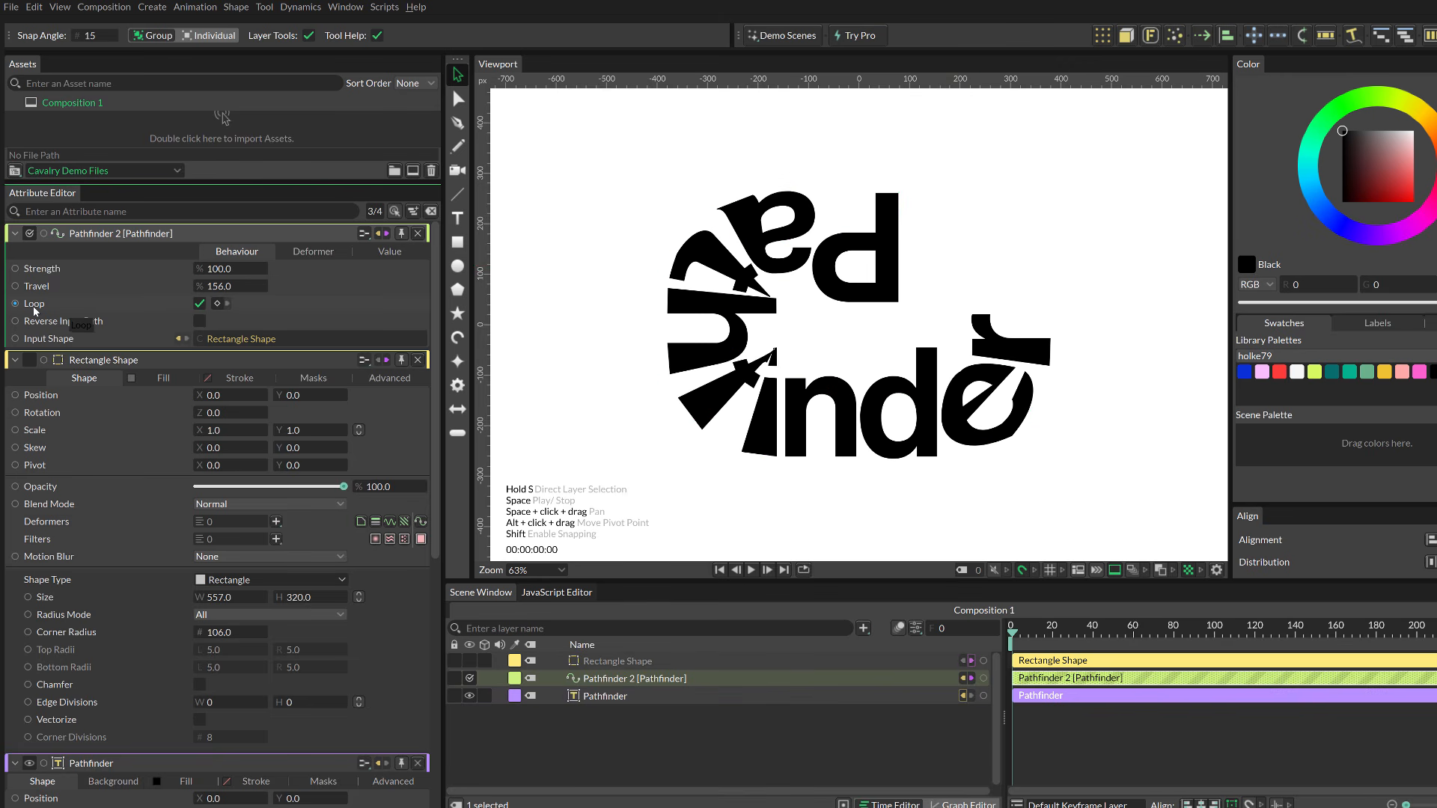
click(199, 304)
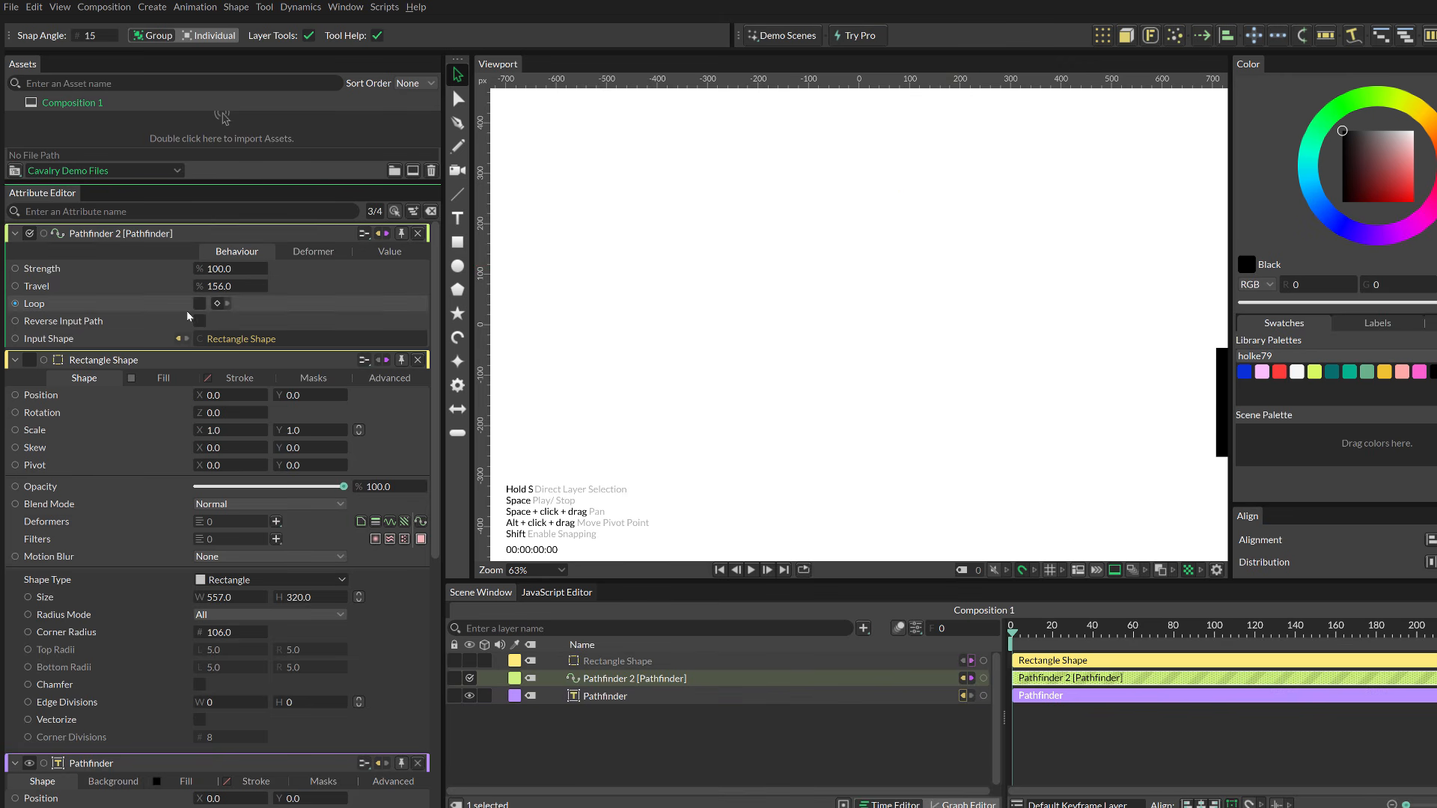
drag(224, 287, 157, 287)
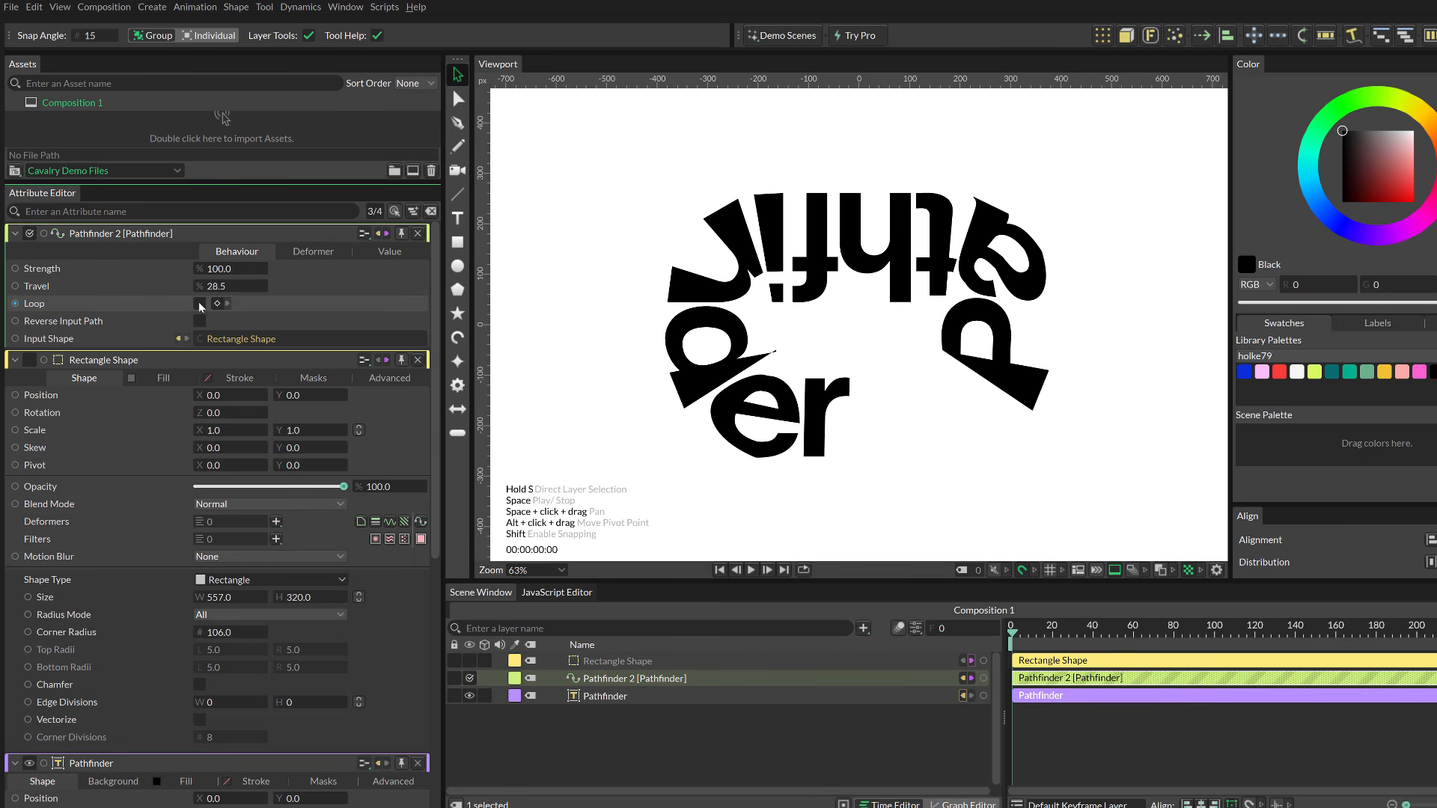
click(199, 303)
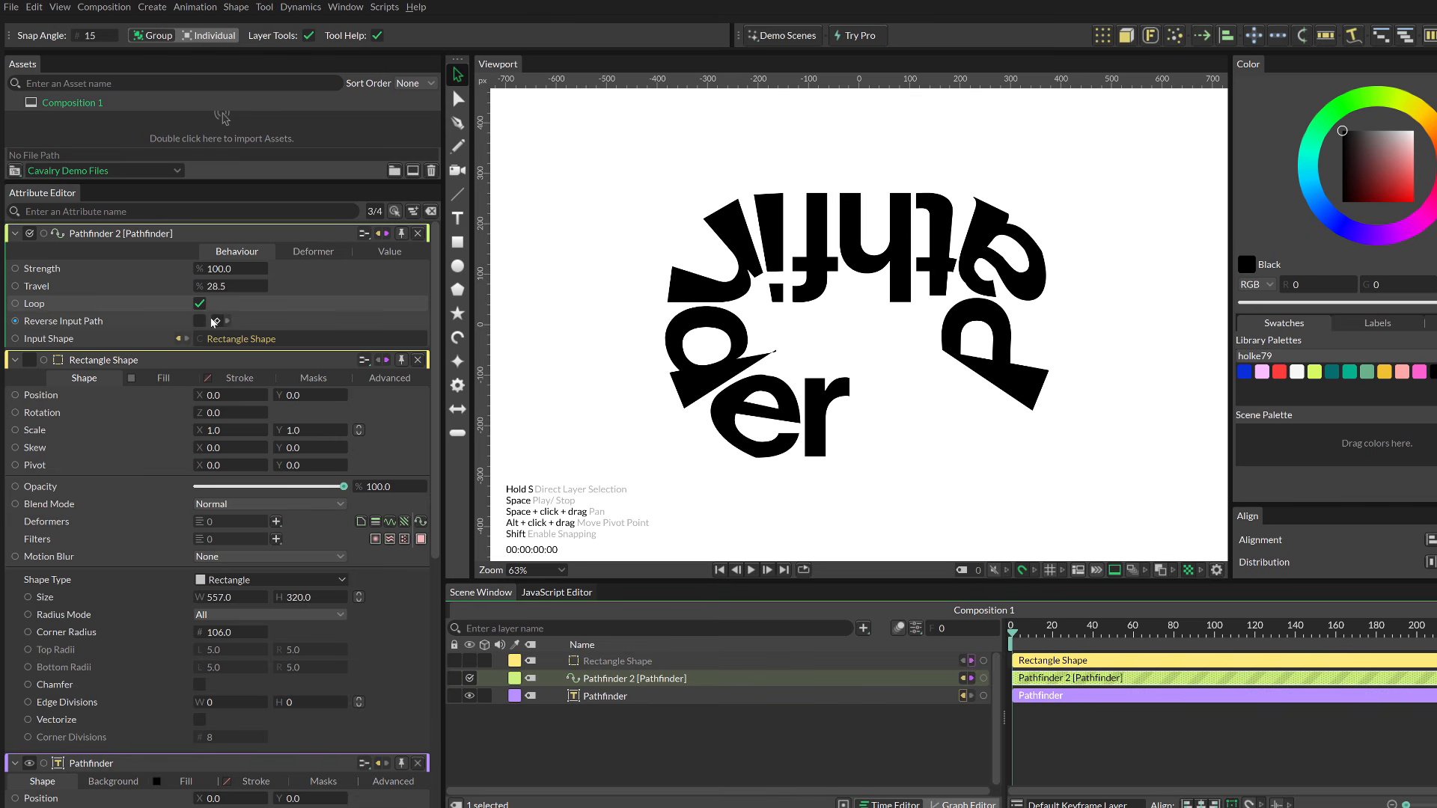
Step: Keyframe the travel at 28.5% on frame 0 and at 112.5% on frame 80
click(253, 287)
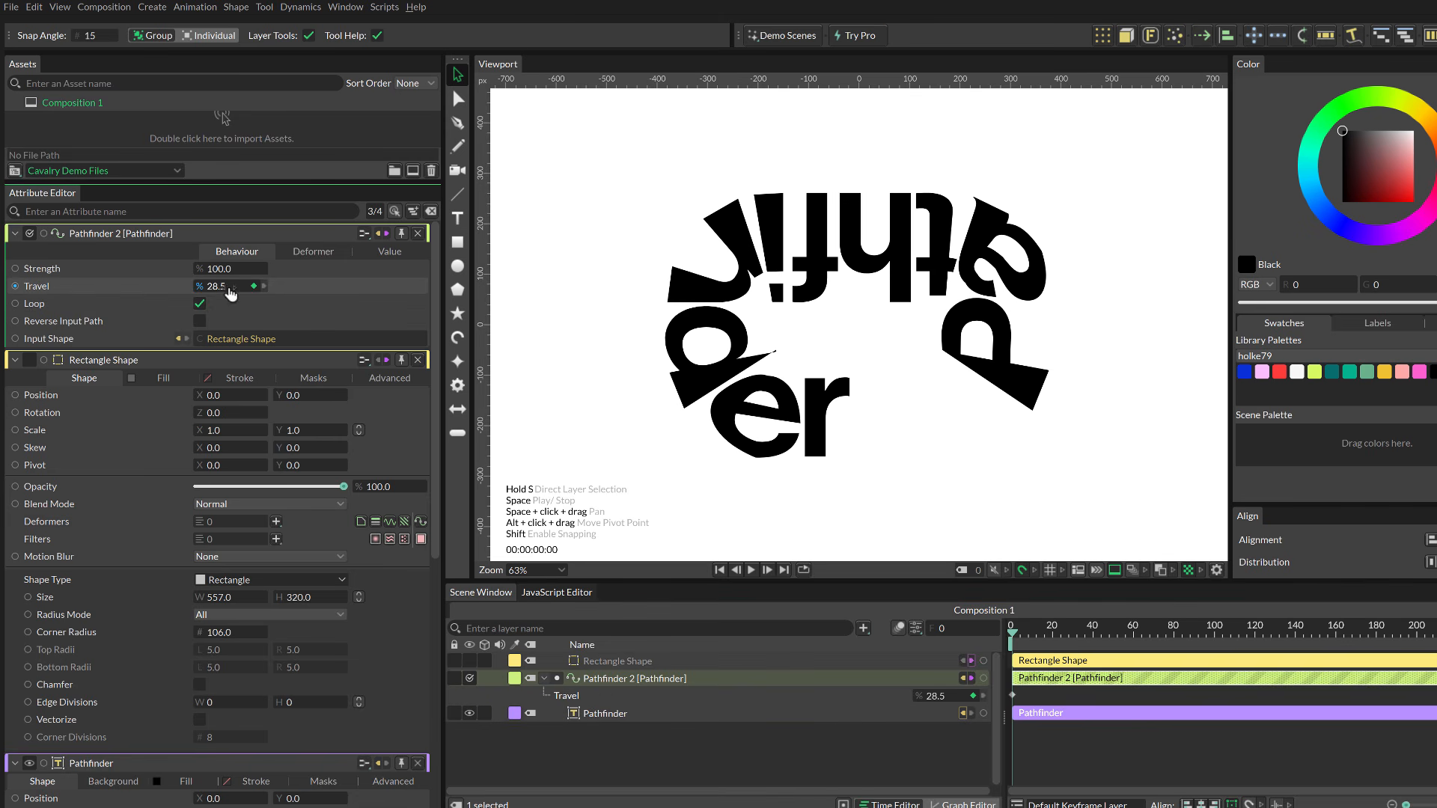
click(1174, 641)
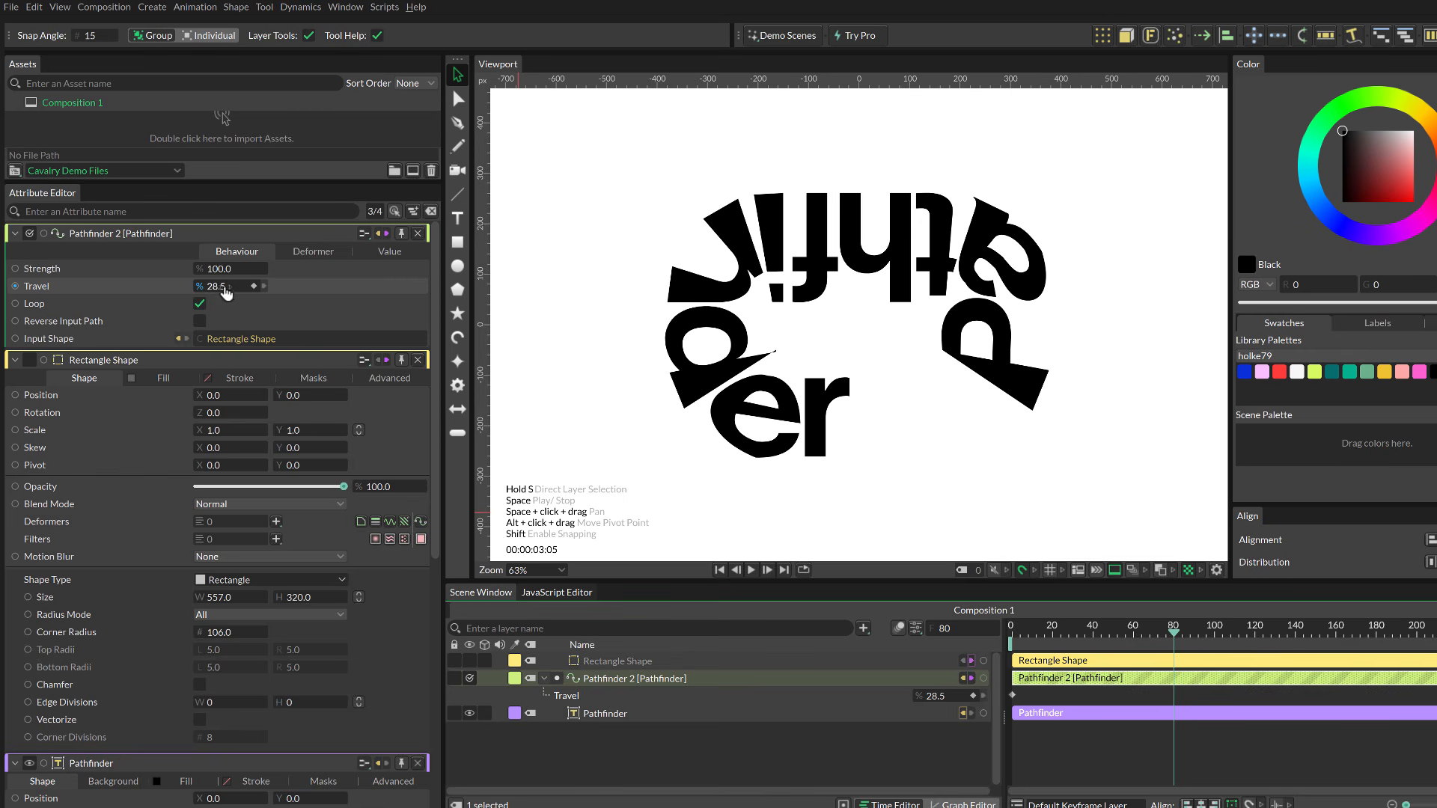
drag(220, 287, 282, 287)
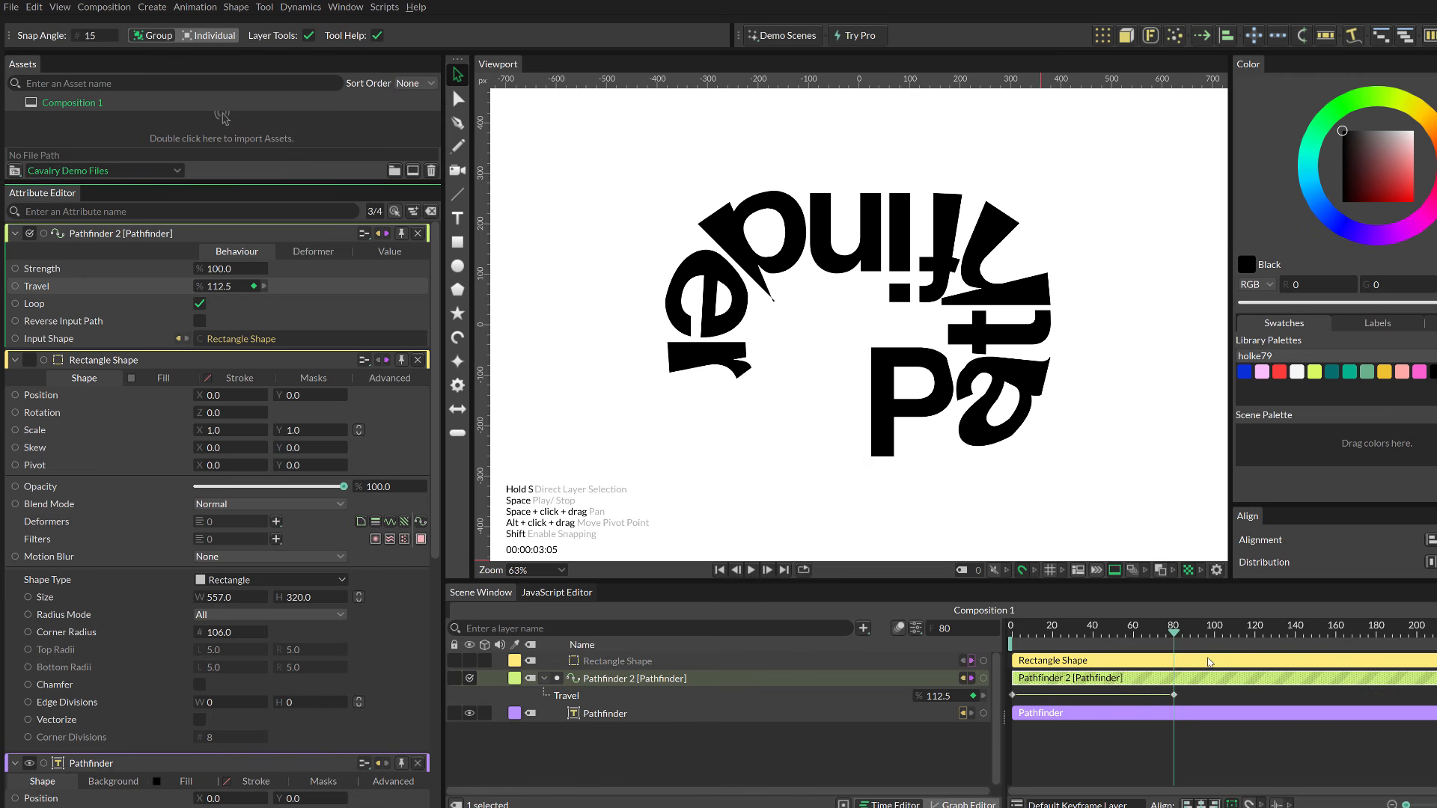
Step: Play back the animation to preview the text travelling around the rectangle
key(n)
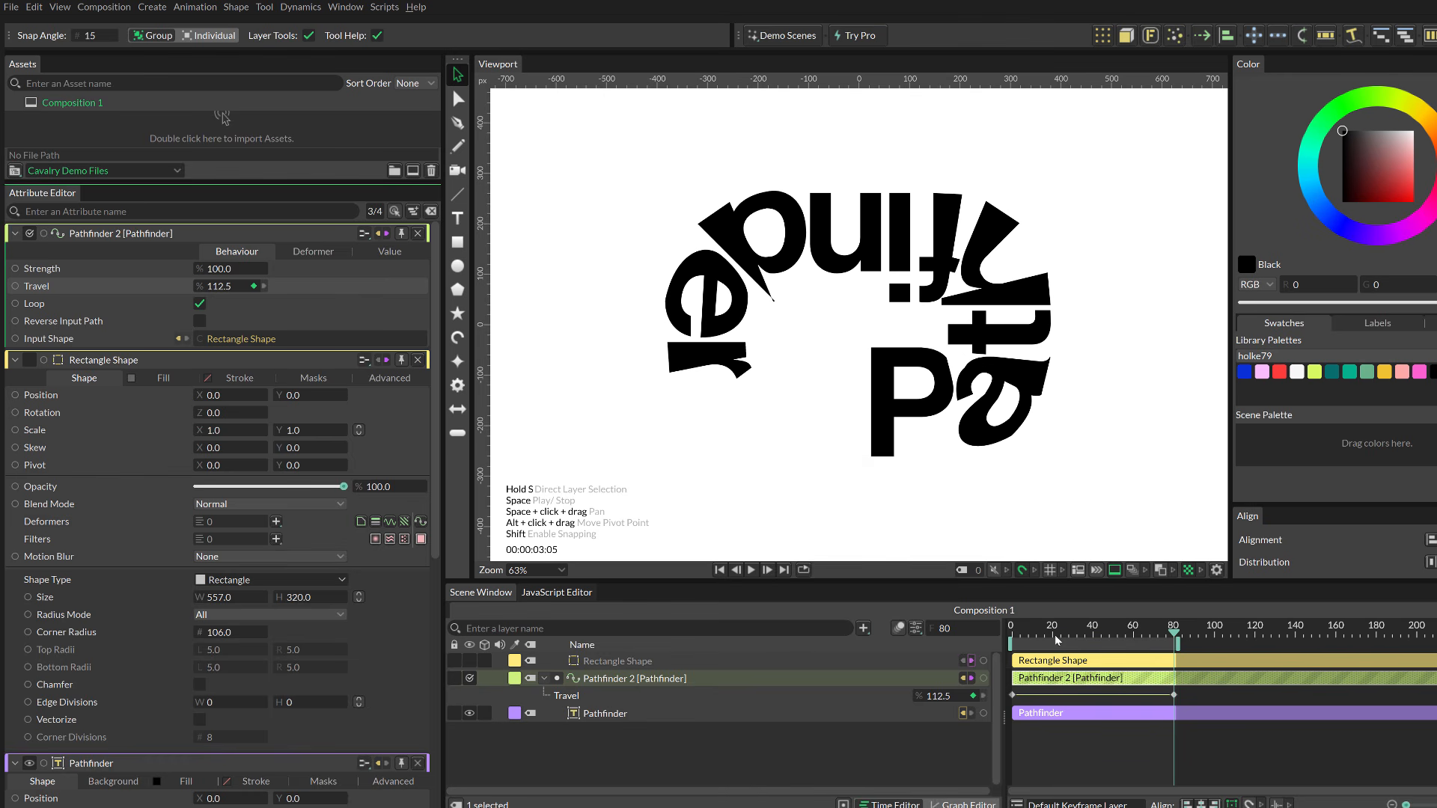
key(space)
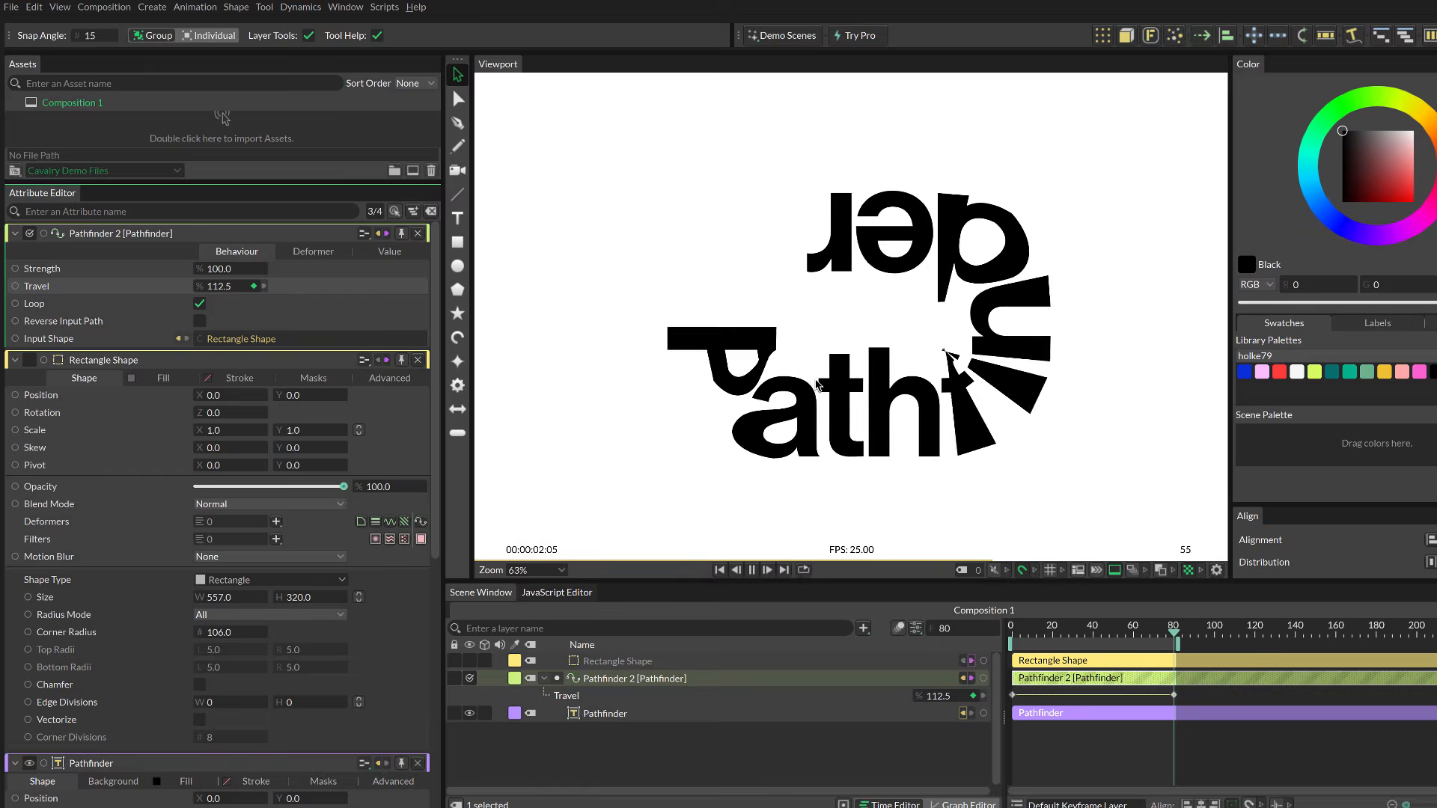
click(546, 791)
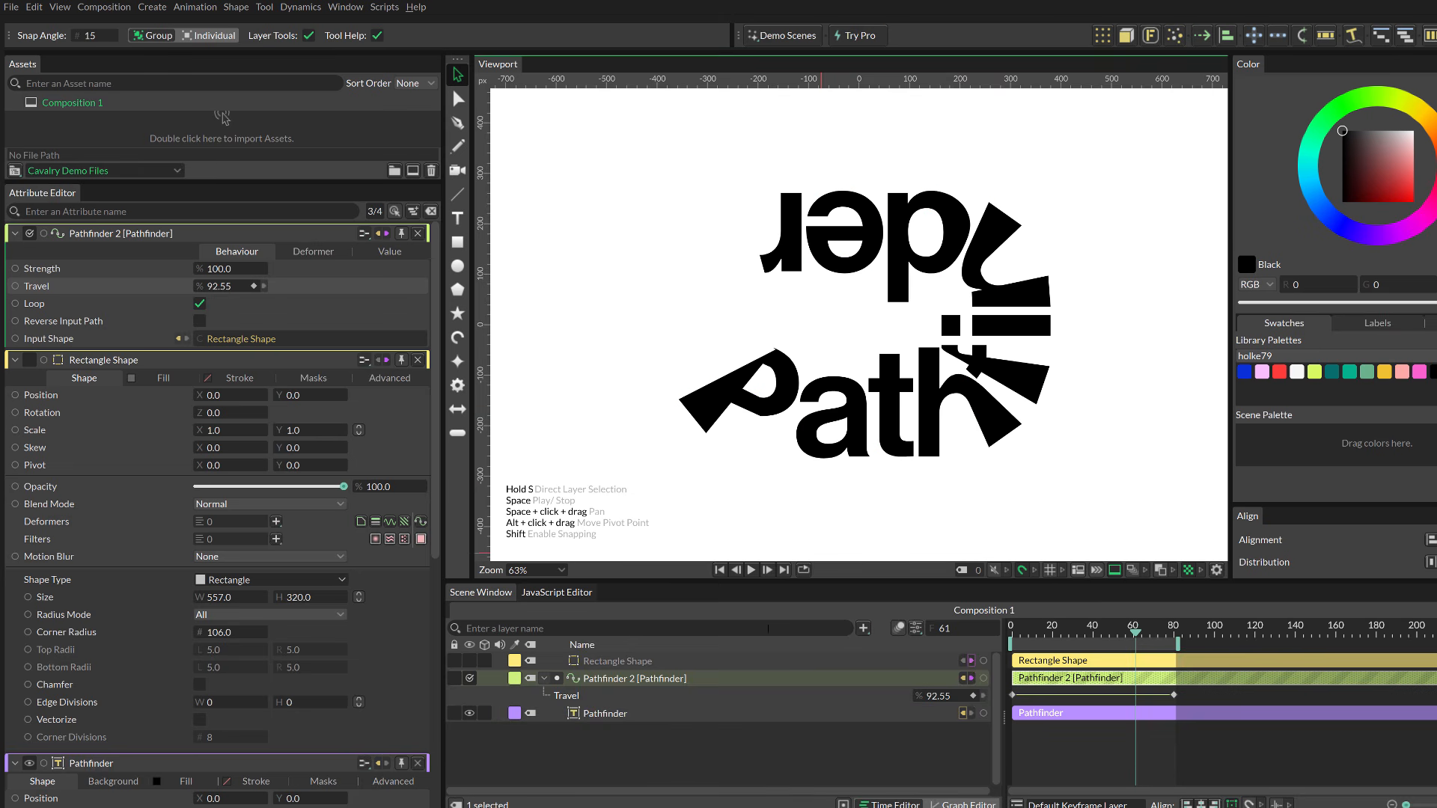
click(679, 758)
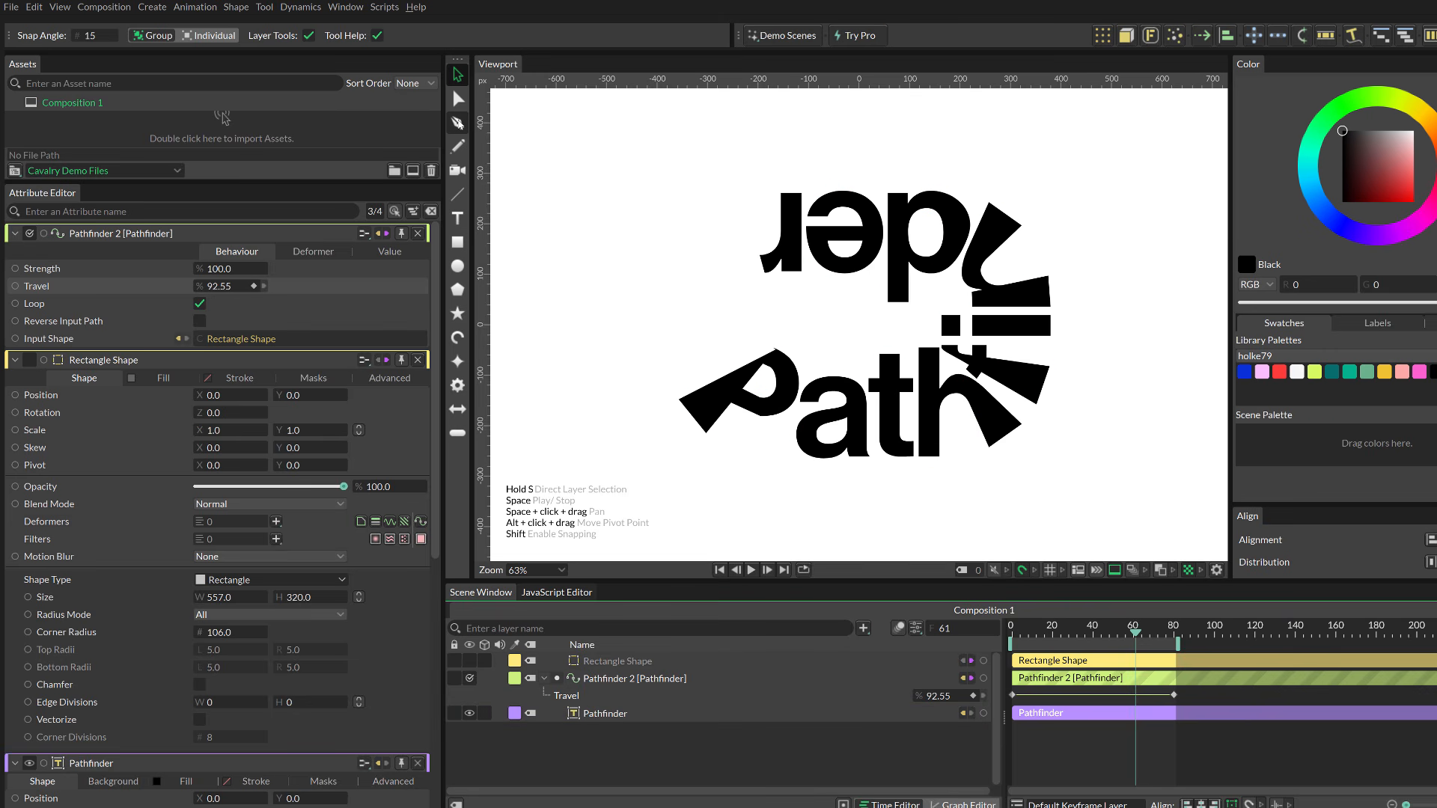
Step: Draw a six-point zigzag path across the viewport with the Pen tool
click(457, 122)
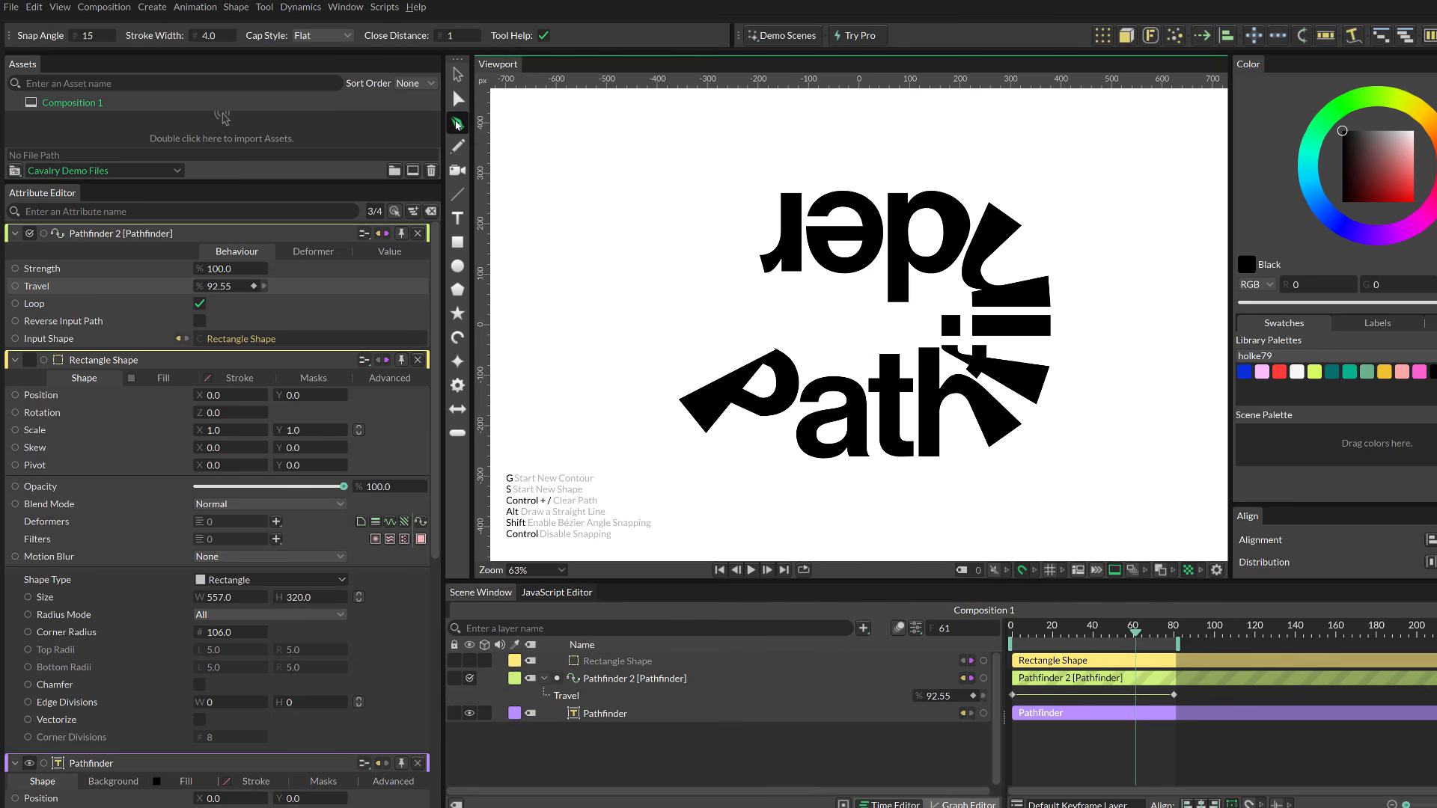
click(573, 238)
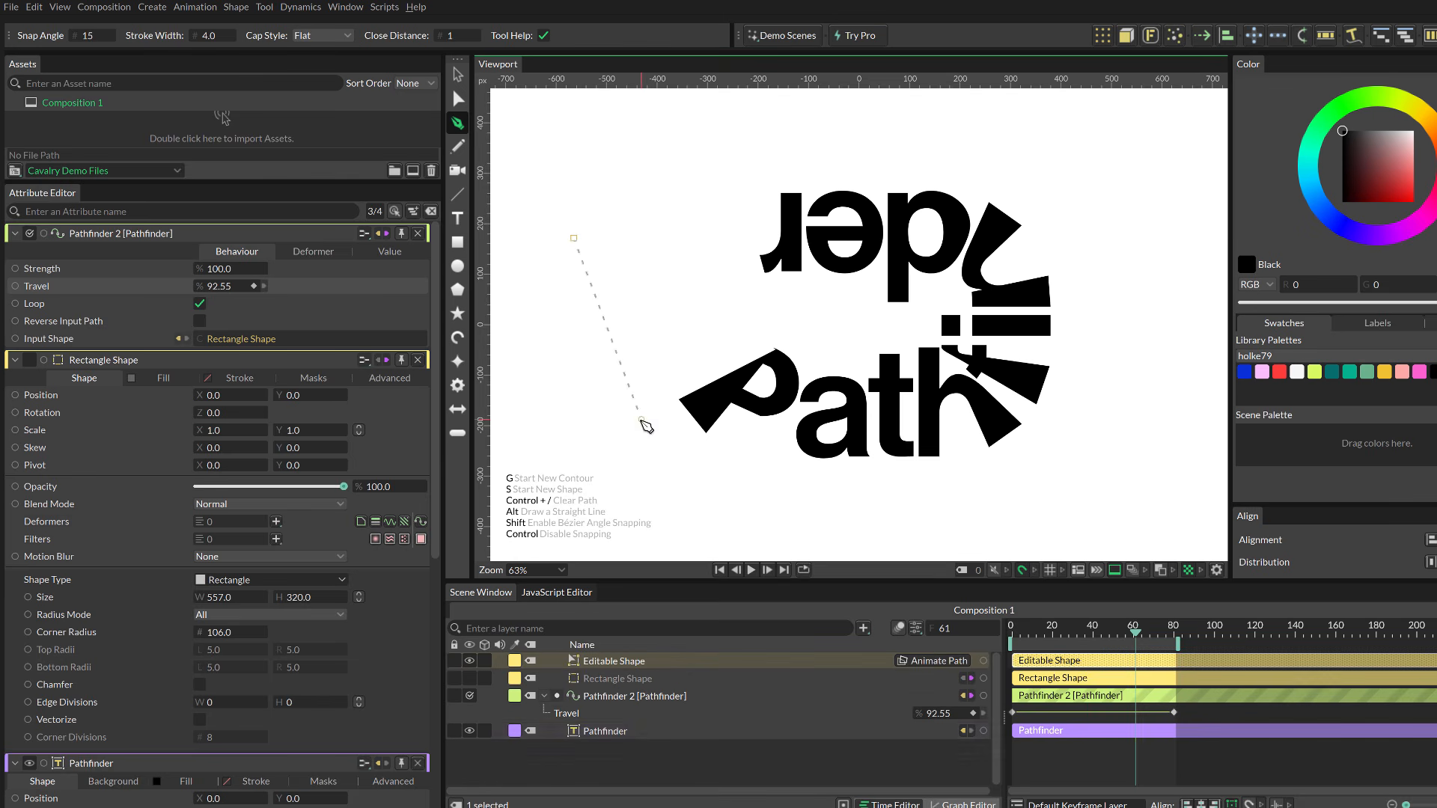
click(641, 419)
click(722, 219)
click(884, 490)
click(974, 210)
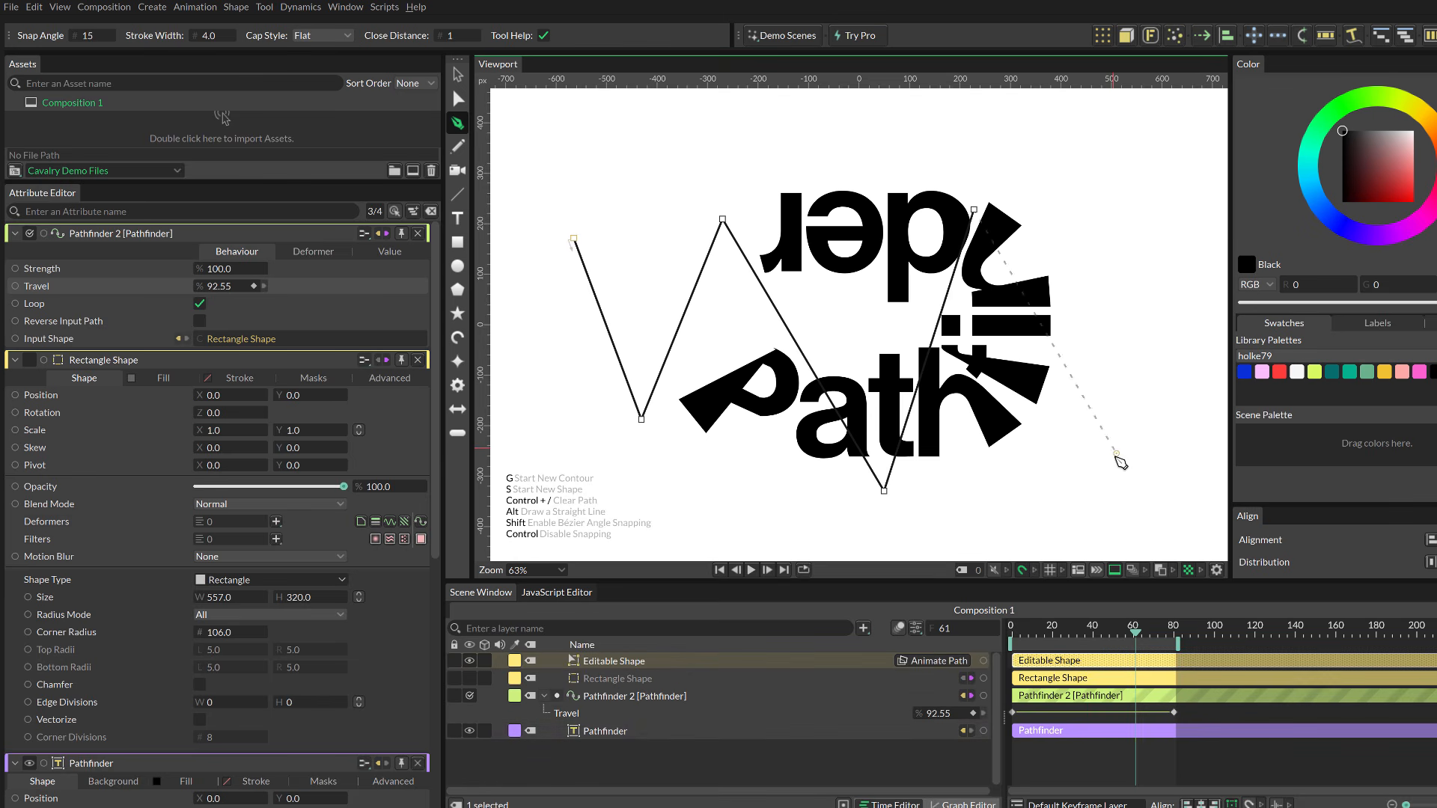
click(1100, 453)
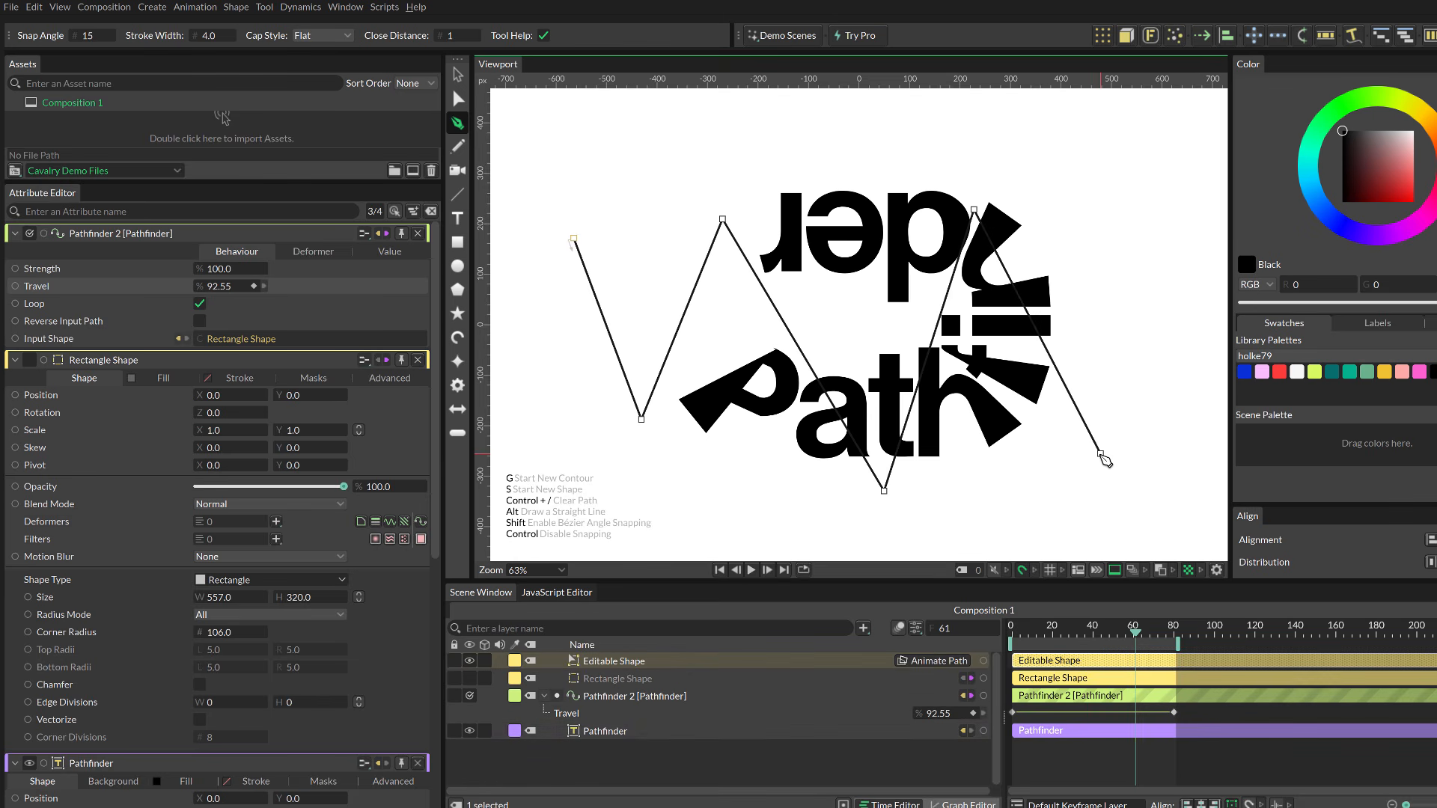
click(591, 703)
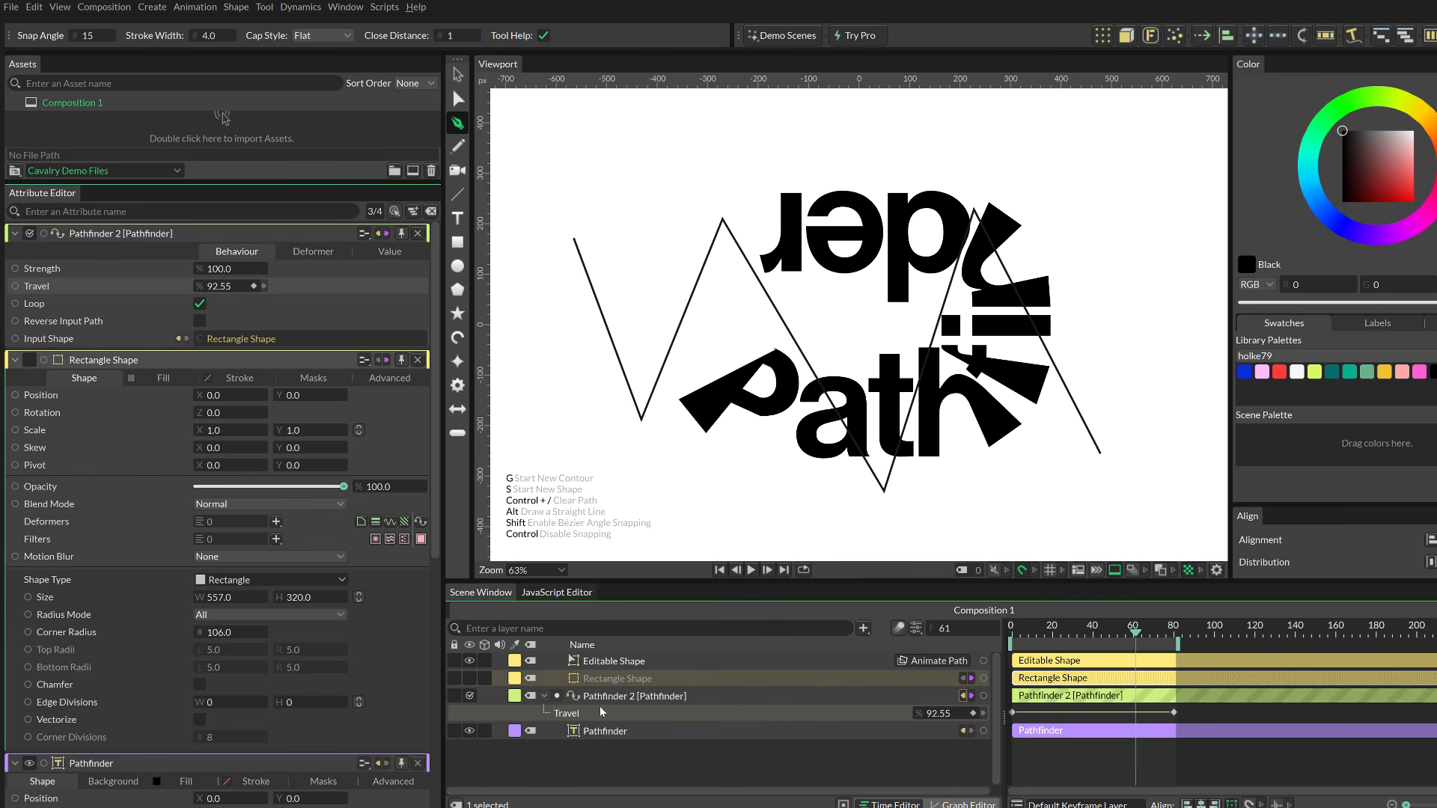
Step: Set the Editable Shape zigzag path as the Pathfinder's input shape
click(609, 661)
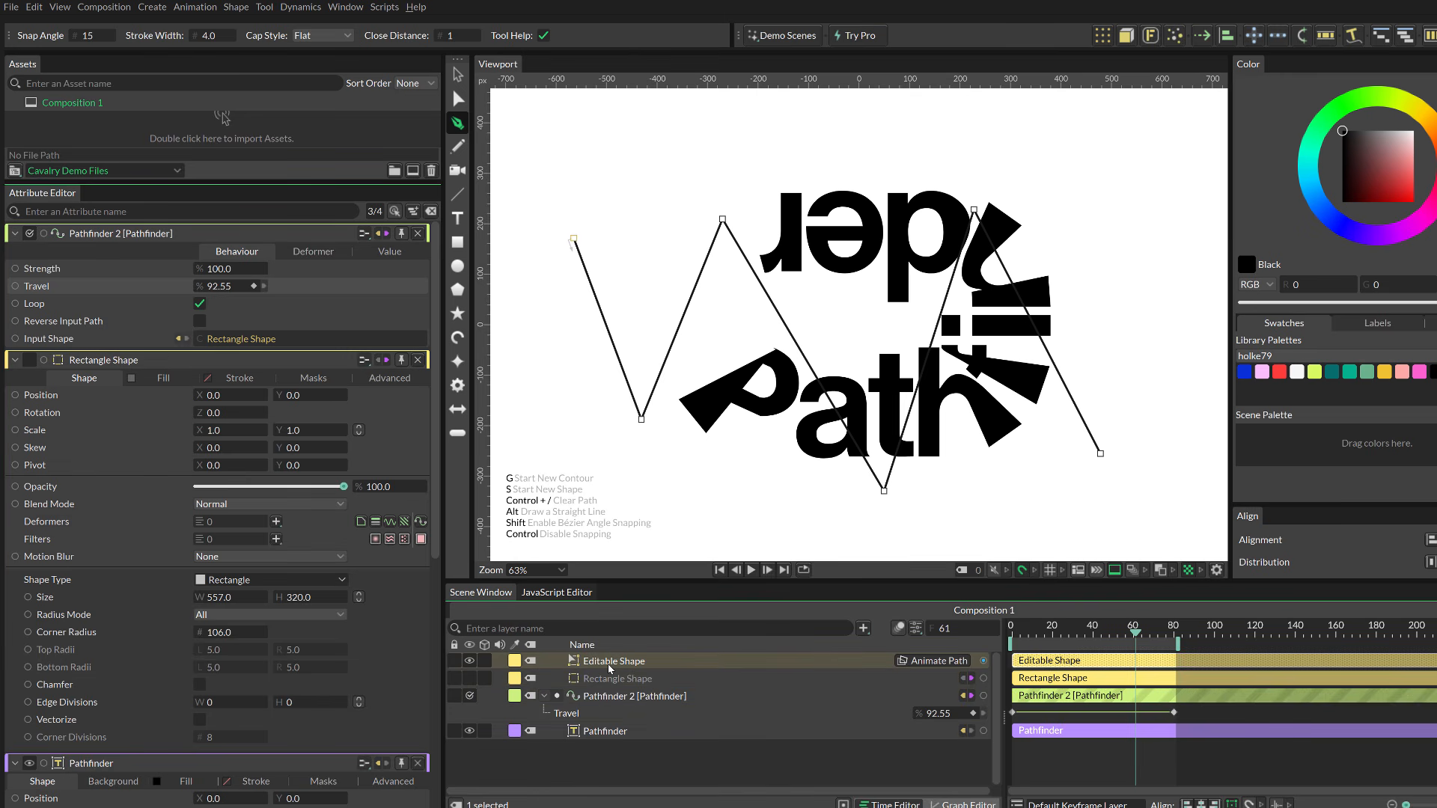
drag(609, 661, 334, 336)
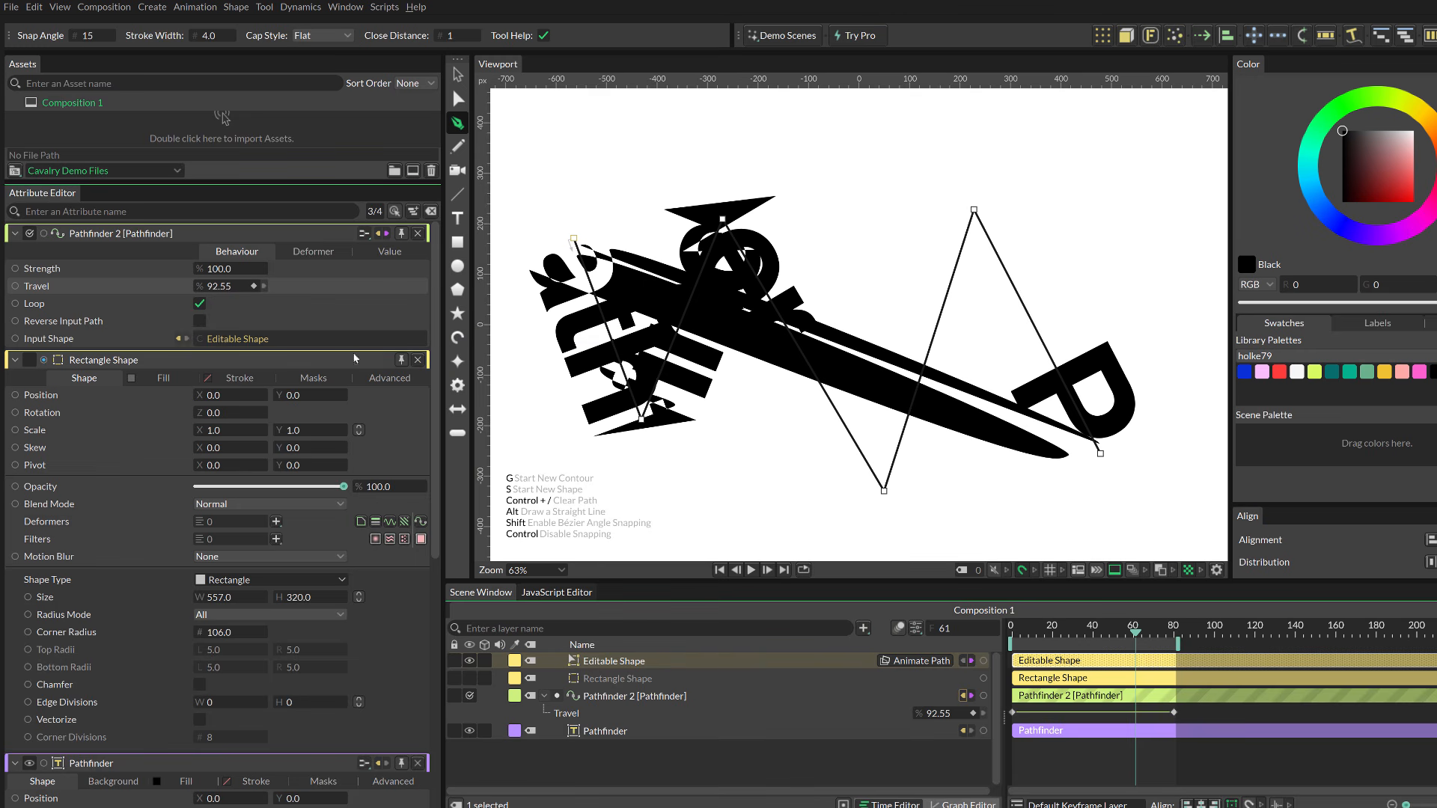
Step: Play and scrub the timeline to preview the text moving along the zigzag path
key(space)
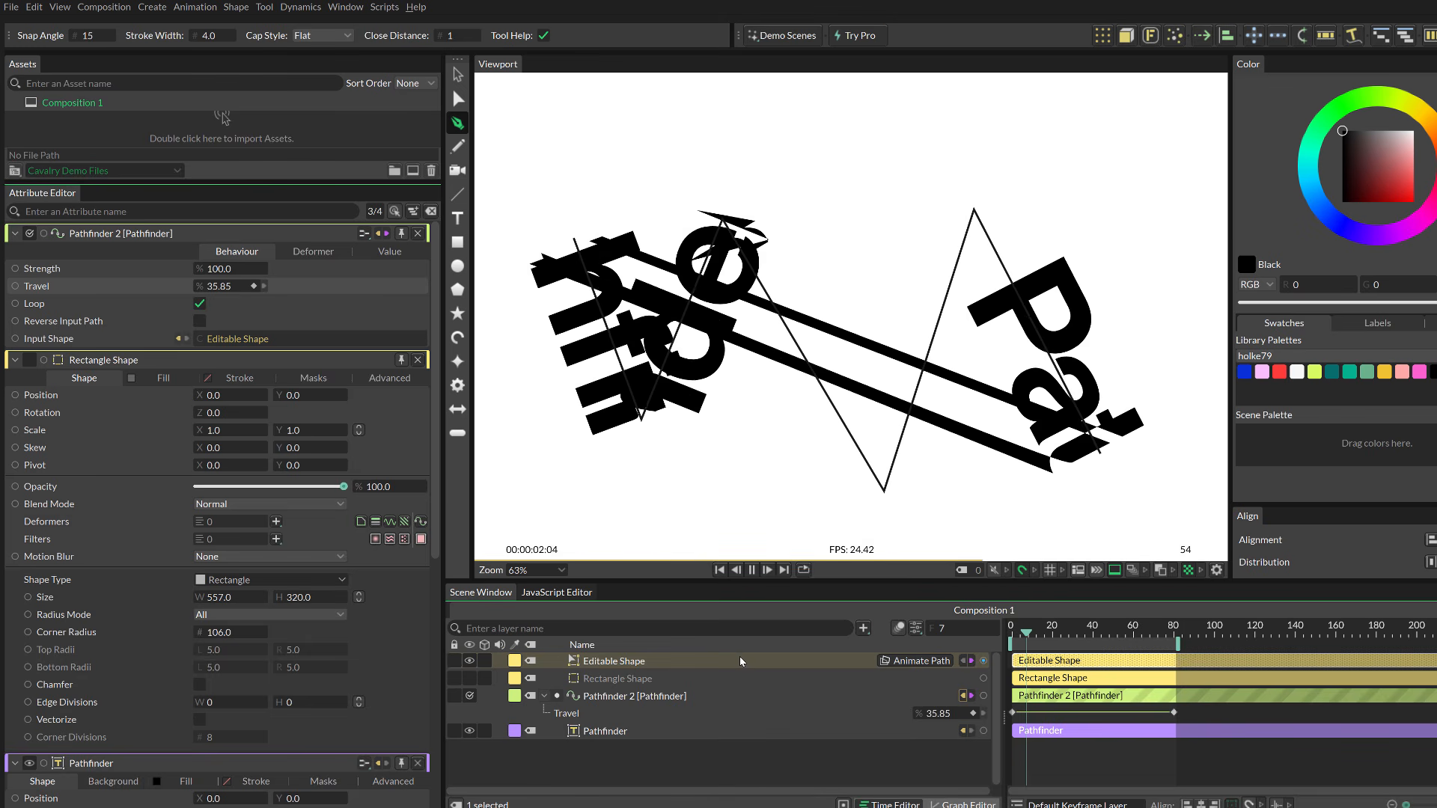
key(space)
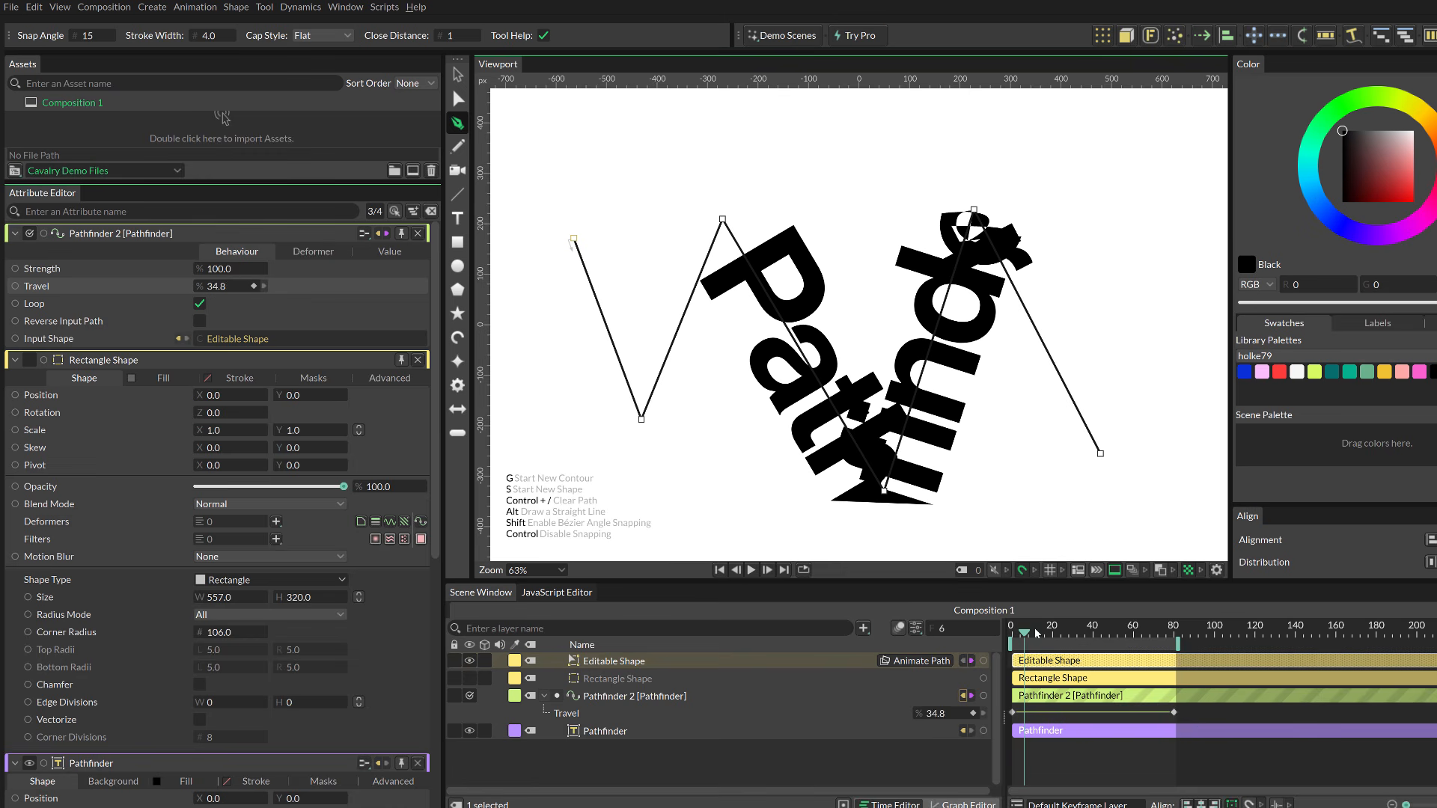
drag(1034, 627, 1074, 633)
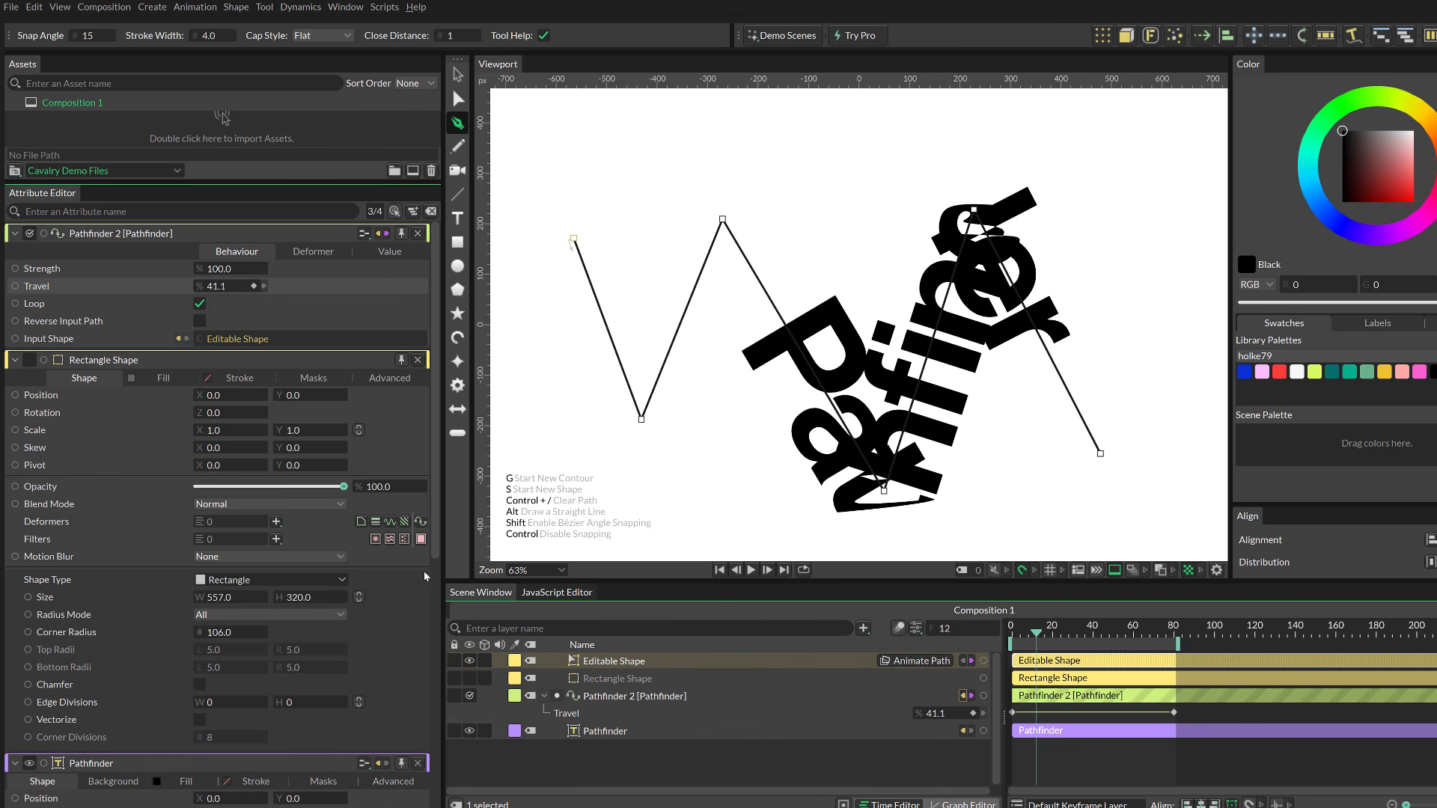
Step: Add a Bevel deformer to the Editable Shape zigzag path
click(607, 665)
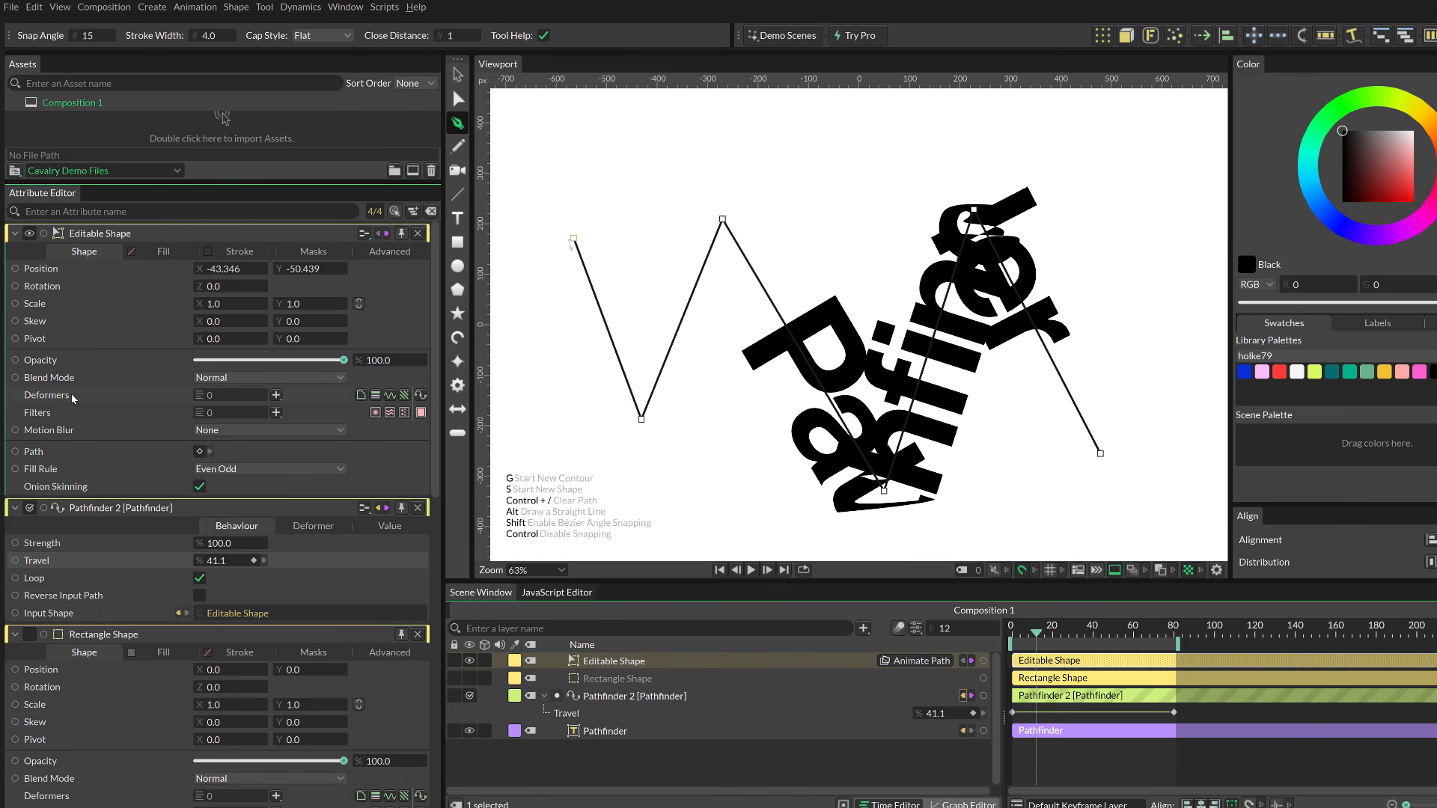
click(276, 399)
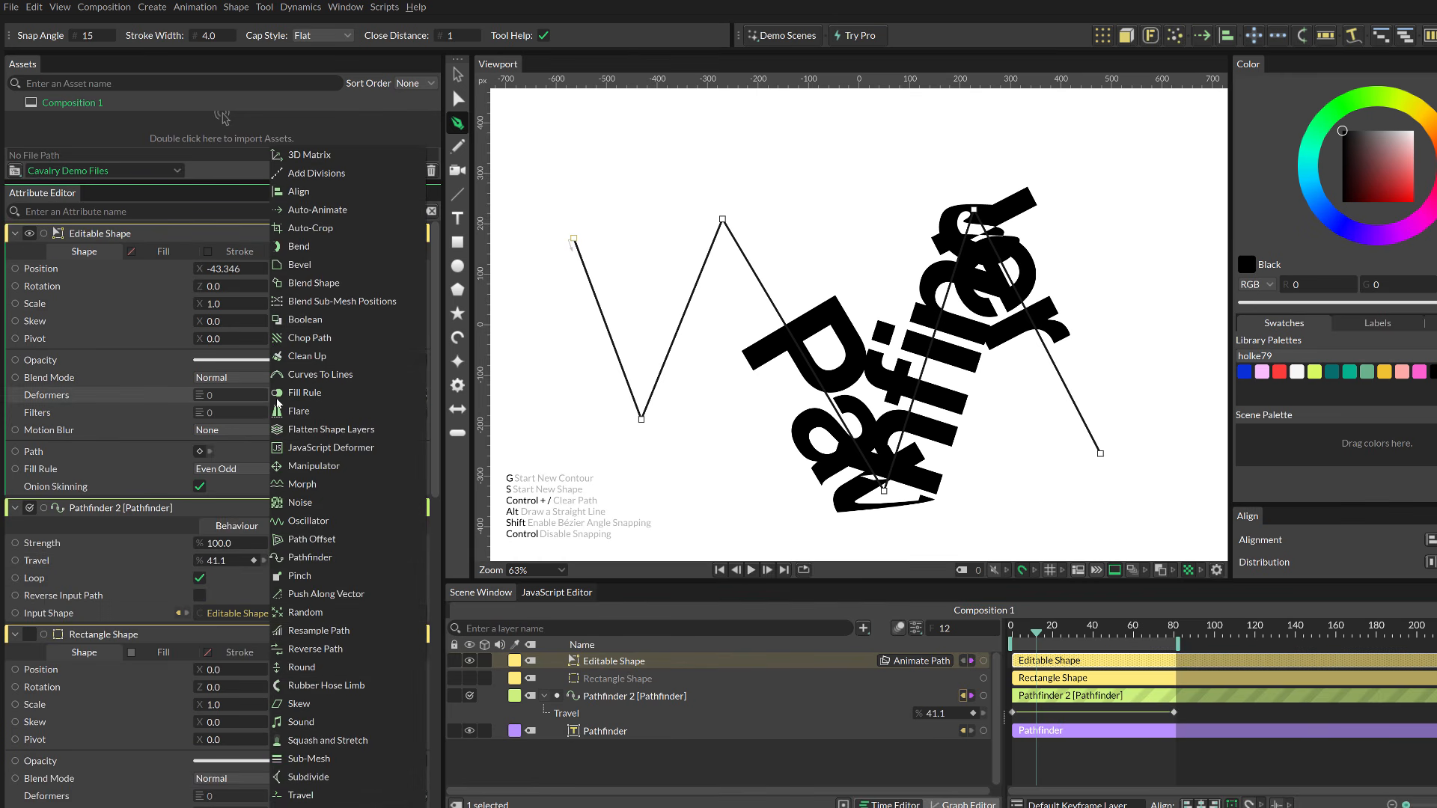
click(300, 264)
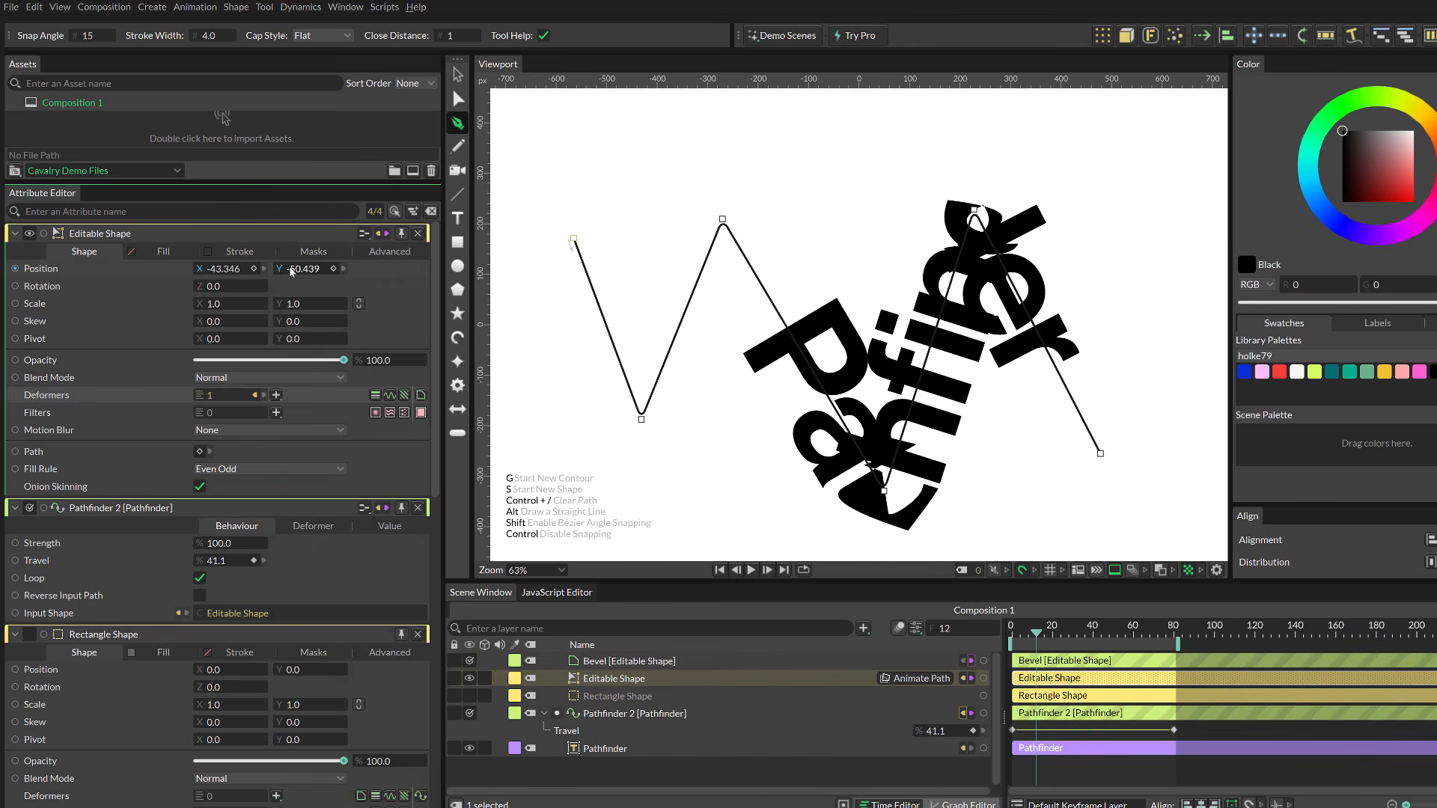
Step: Expand the Editable Shape layer, select its Bevel deformer, and raise the Bevel radius to 120
click(596, 660)
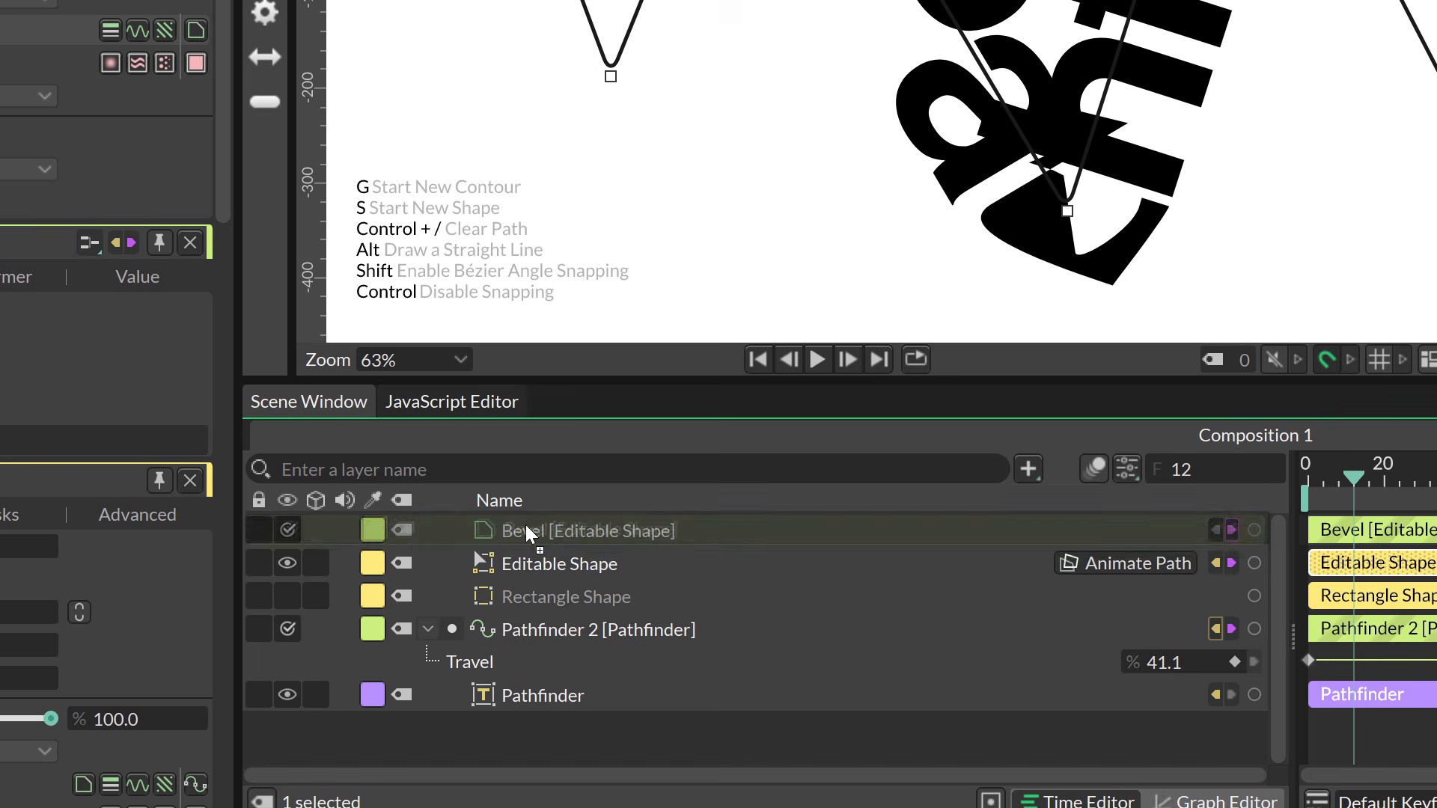
drag(525, 524, 526, 527)
drag(527, 548, 530, 557)
click(497, 533)
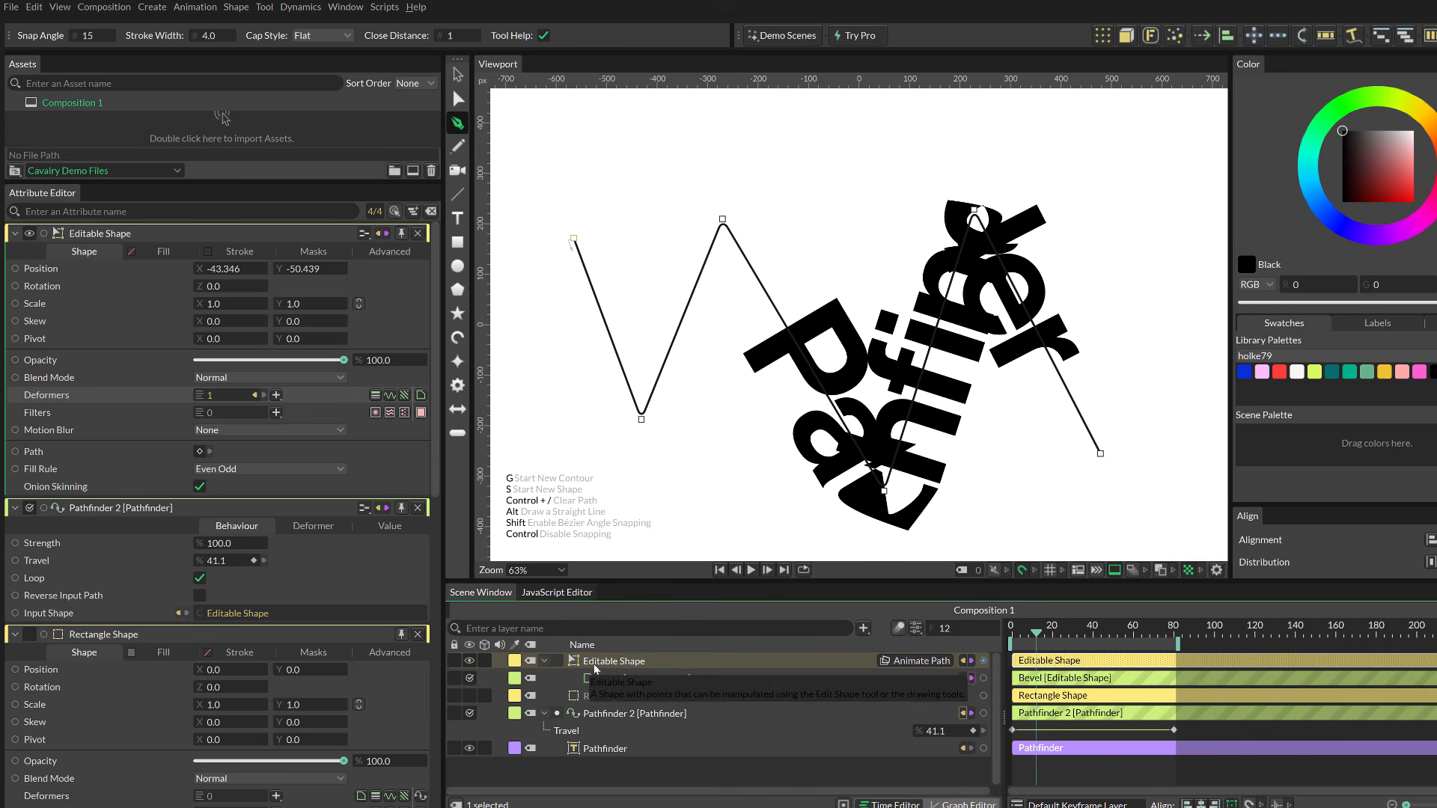
click(552, 663)
click(552, 663)
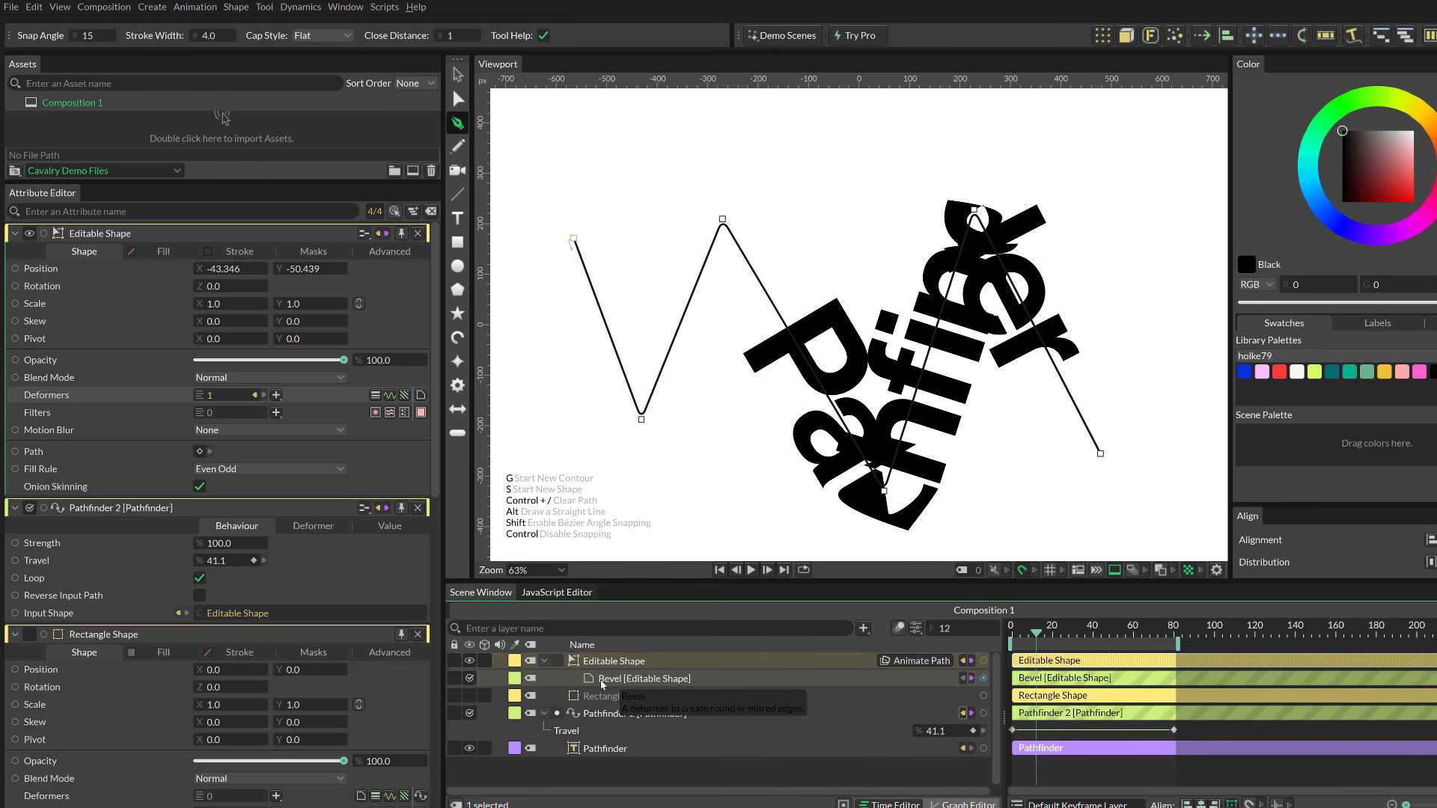
click(617, 679)
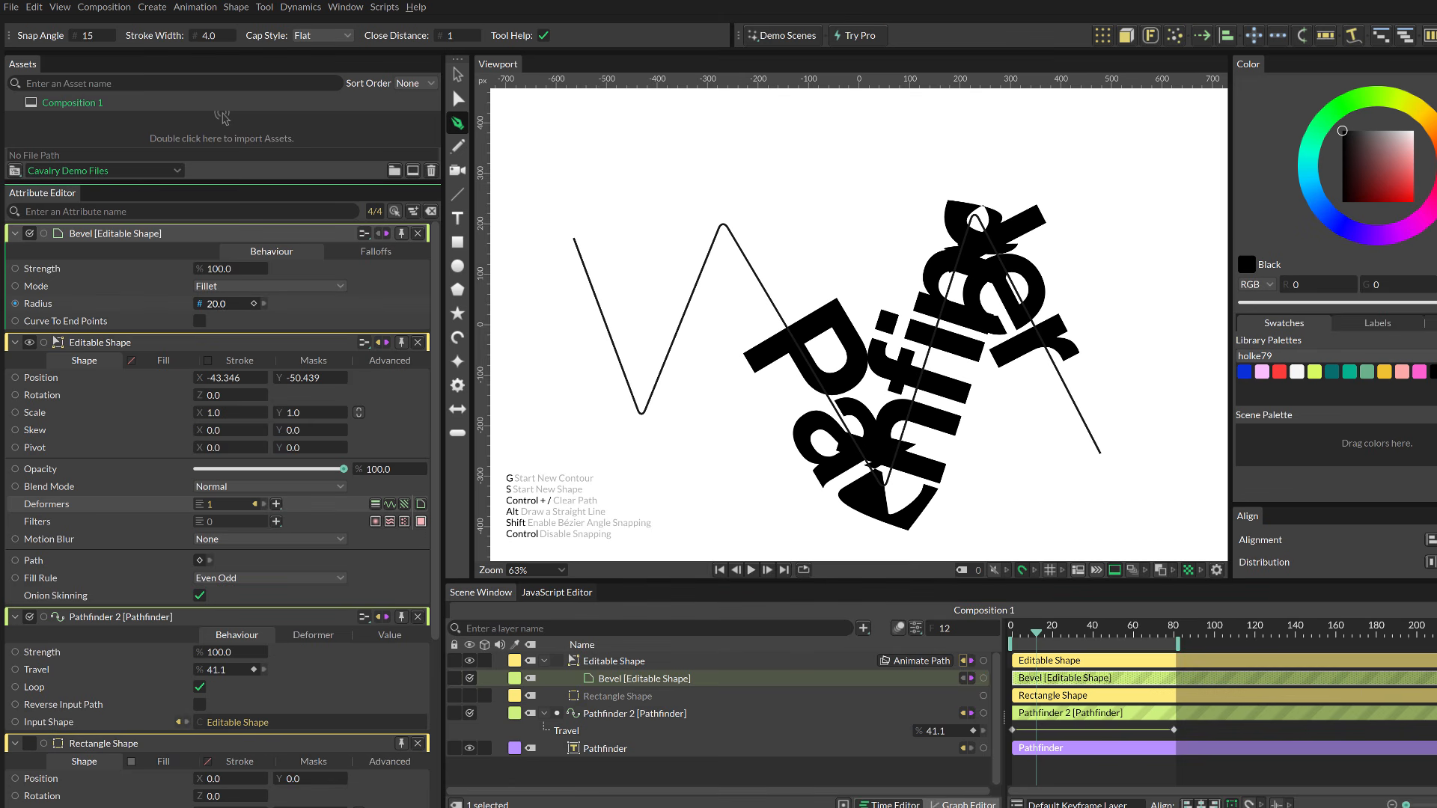
drag(62, 305, 62, 305)
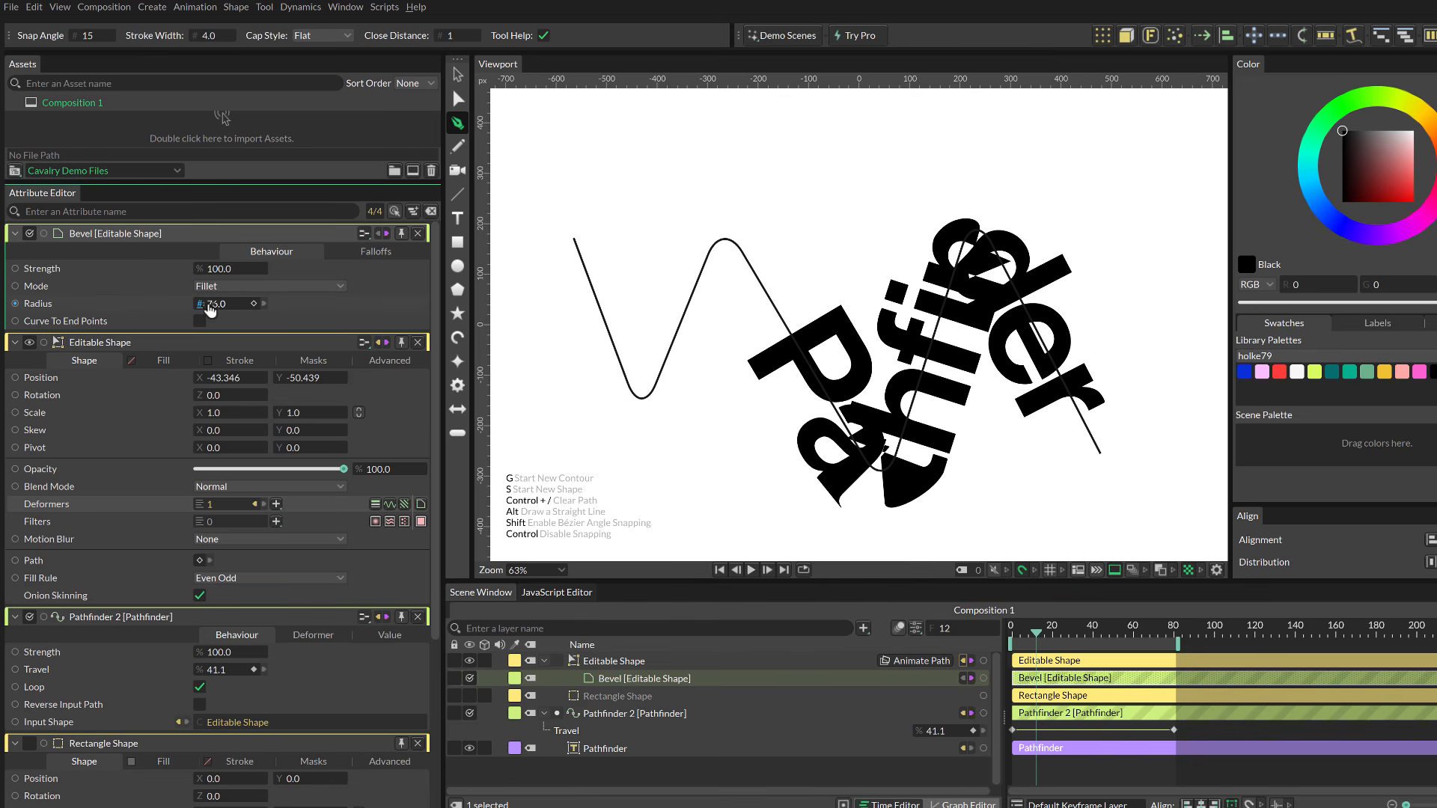
drag(210, 310, 254, 310)
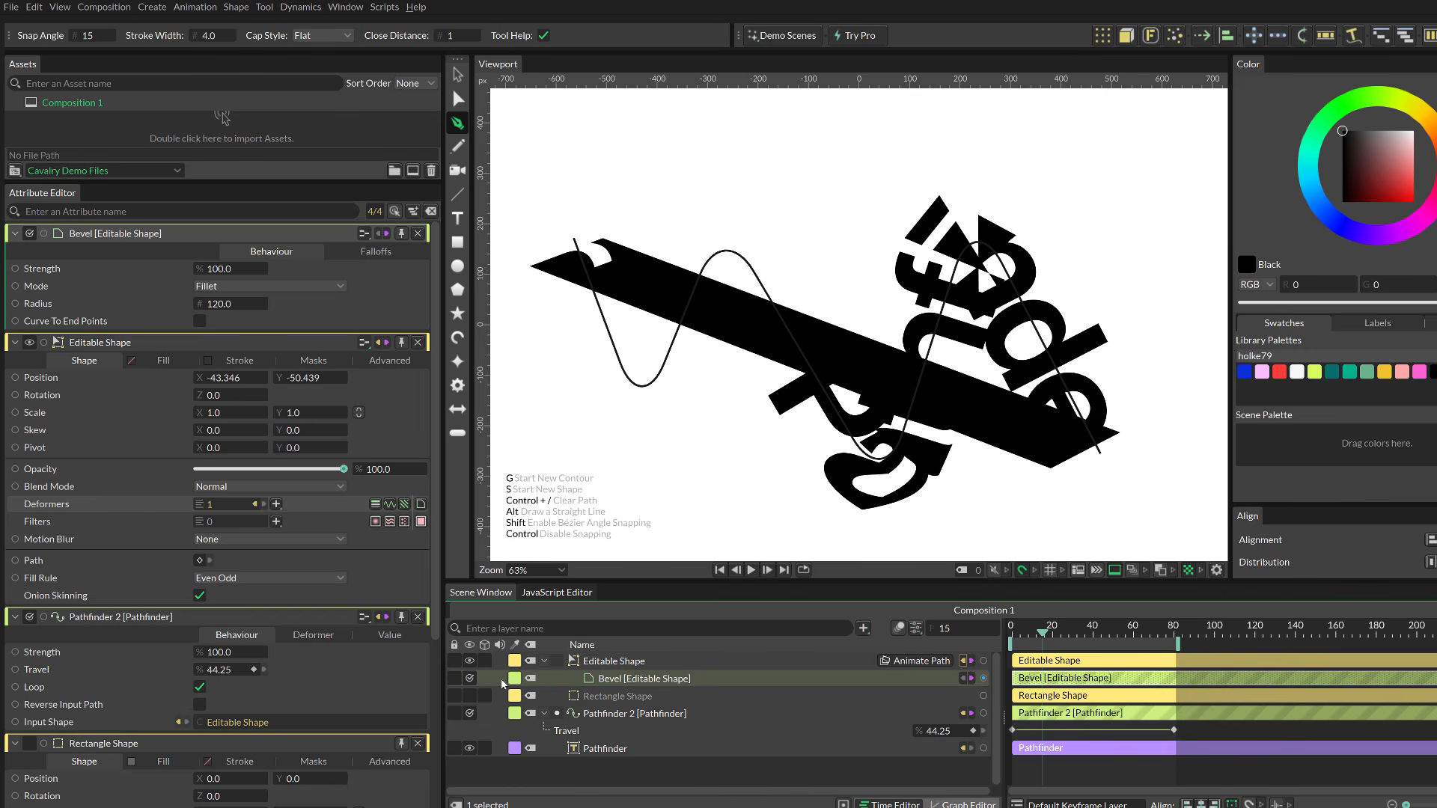
Step: Hide the Editable Shape path, play the animation, and drag the Bevel radius up to about 390 during playback
click(469, 661)
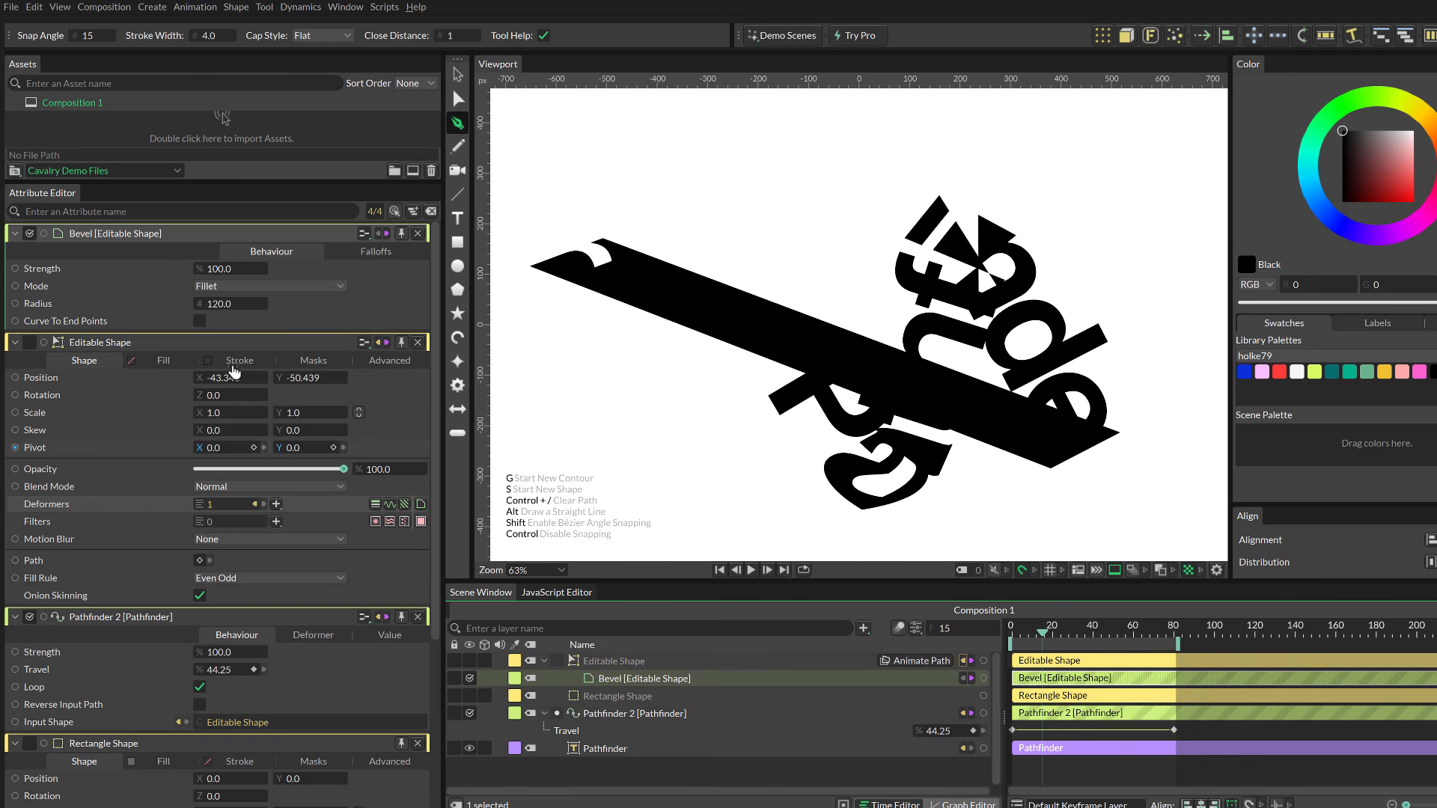
key(space)
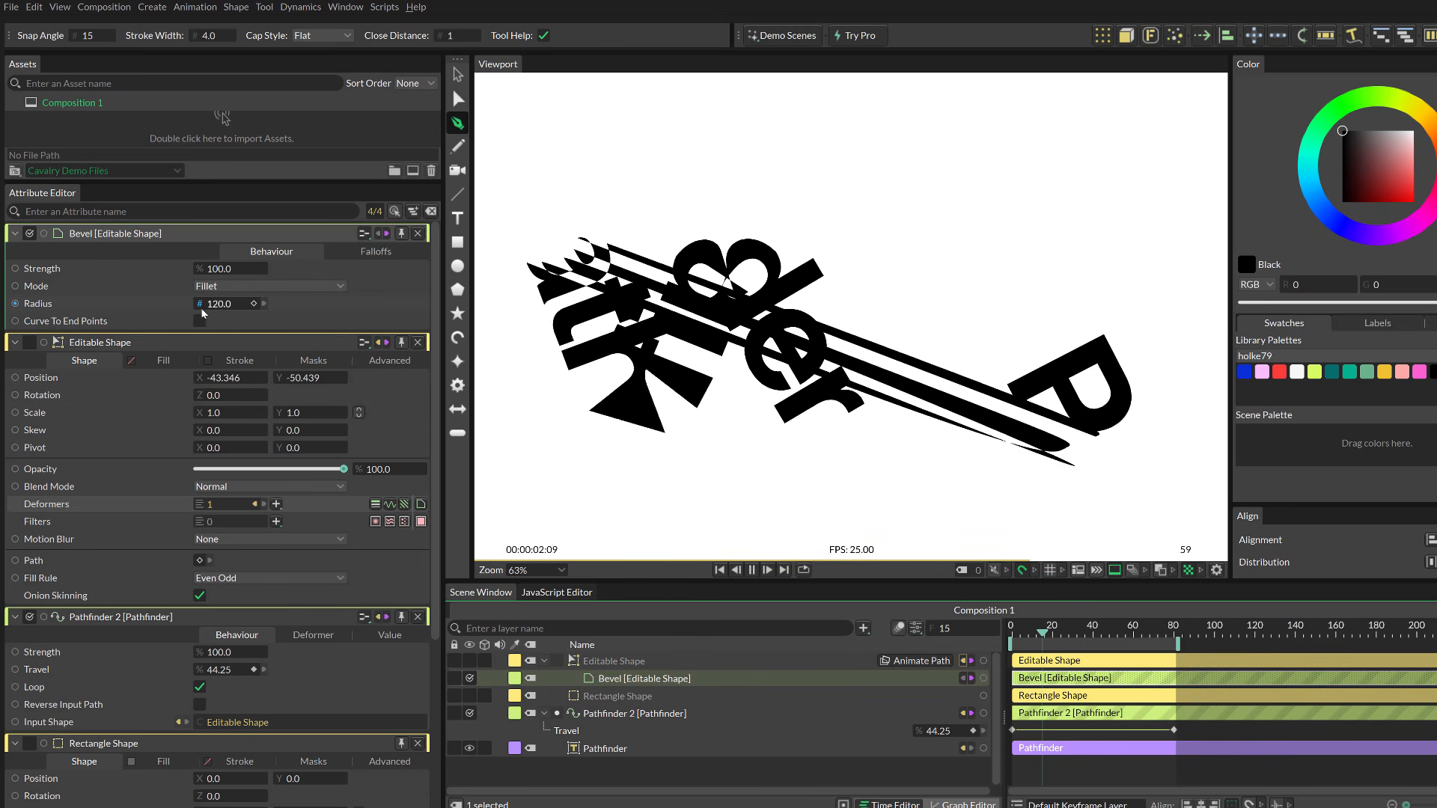
drag(224, 304, 279, 304)
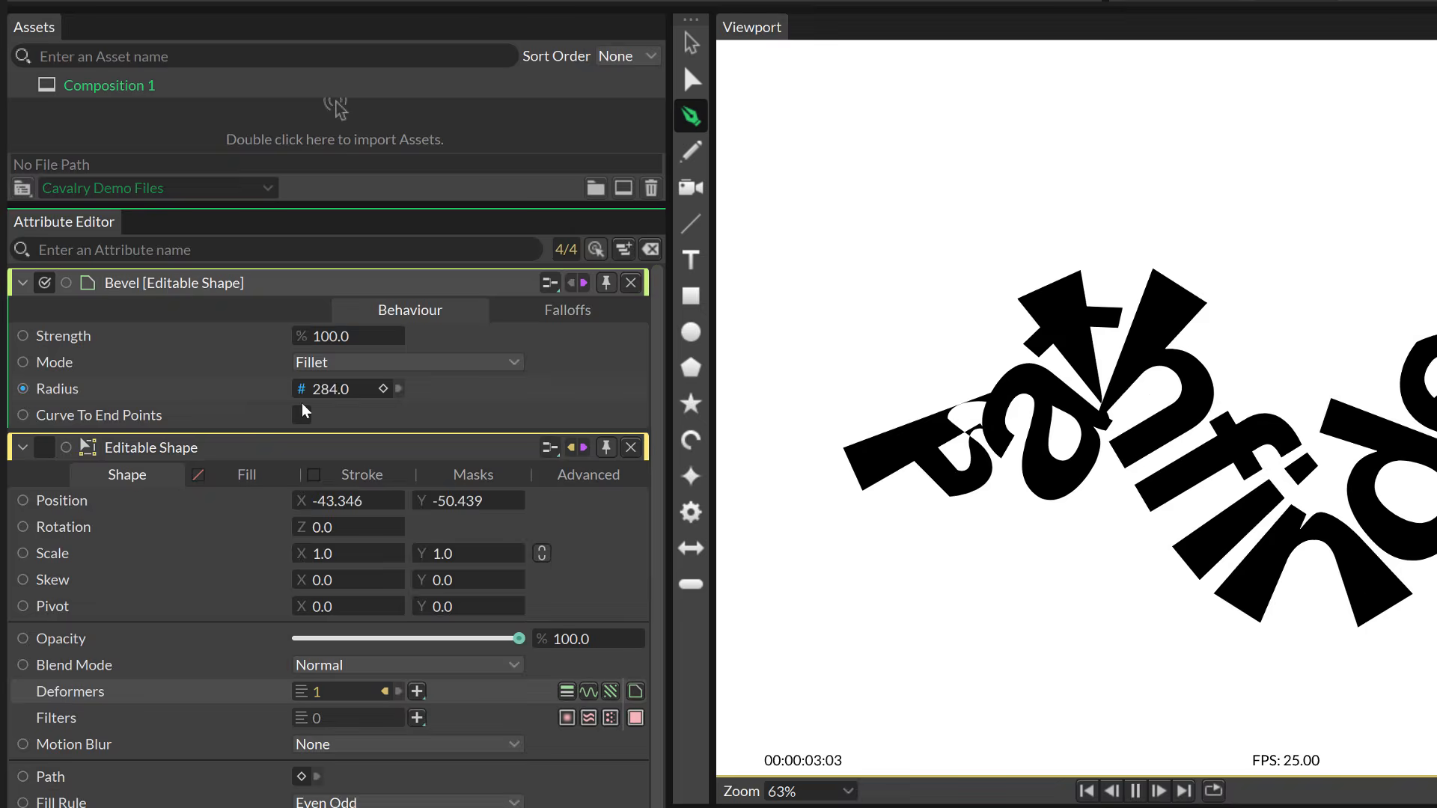
drag(311, 390, 317, 390)
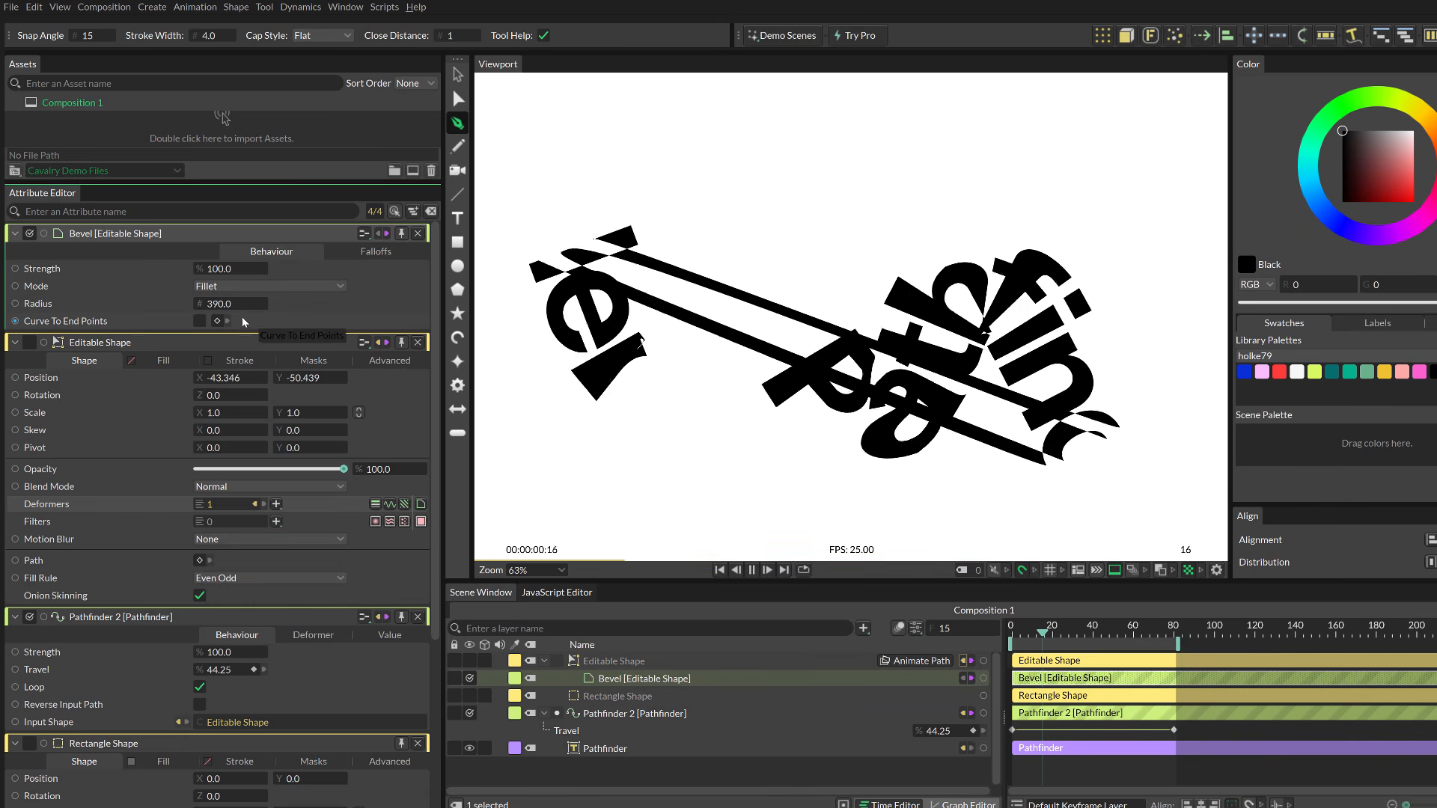
Step: Set the Bevel radius to 12 and stop playback
double_click(219, 307)
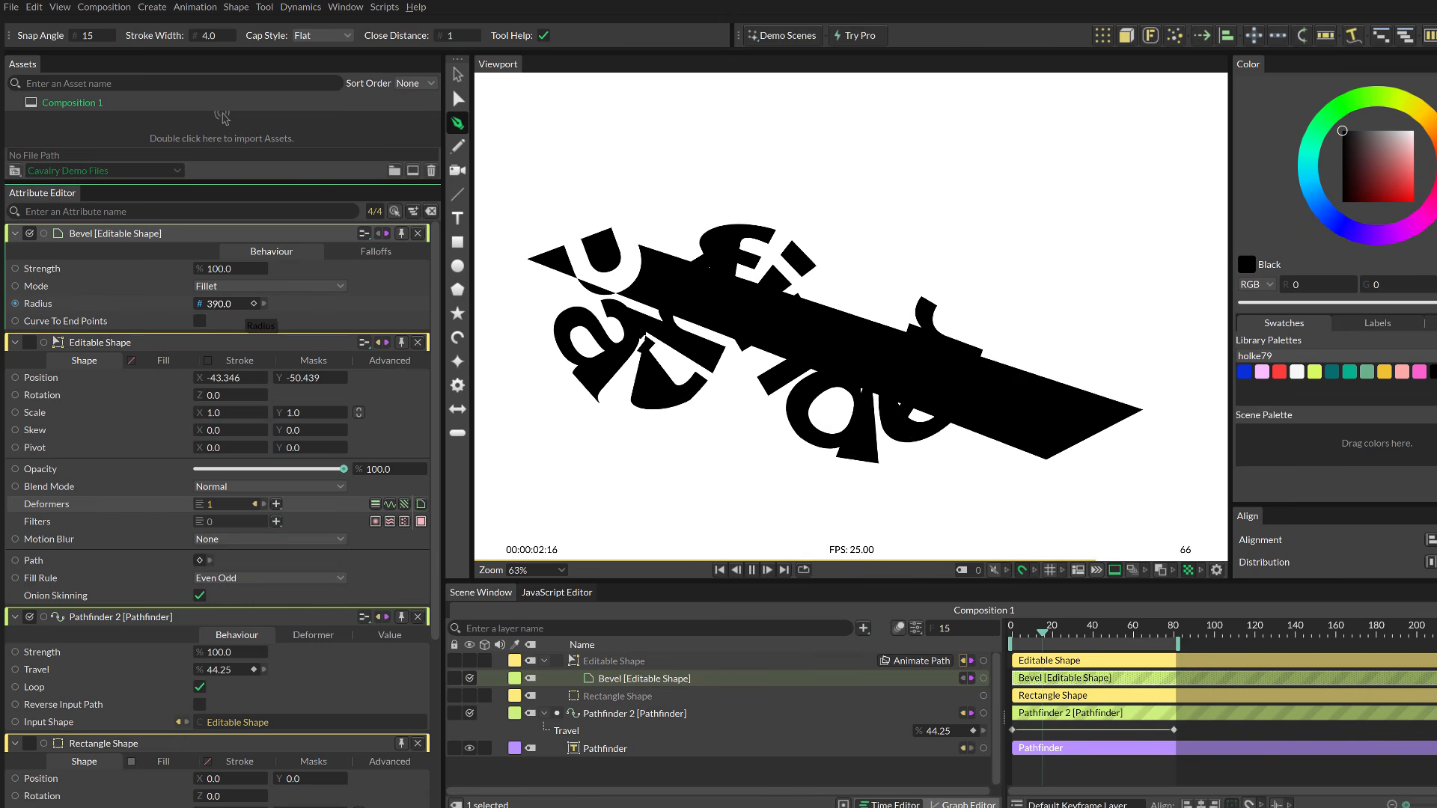
text(12)
key(Return)
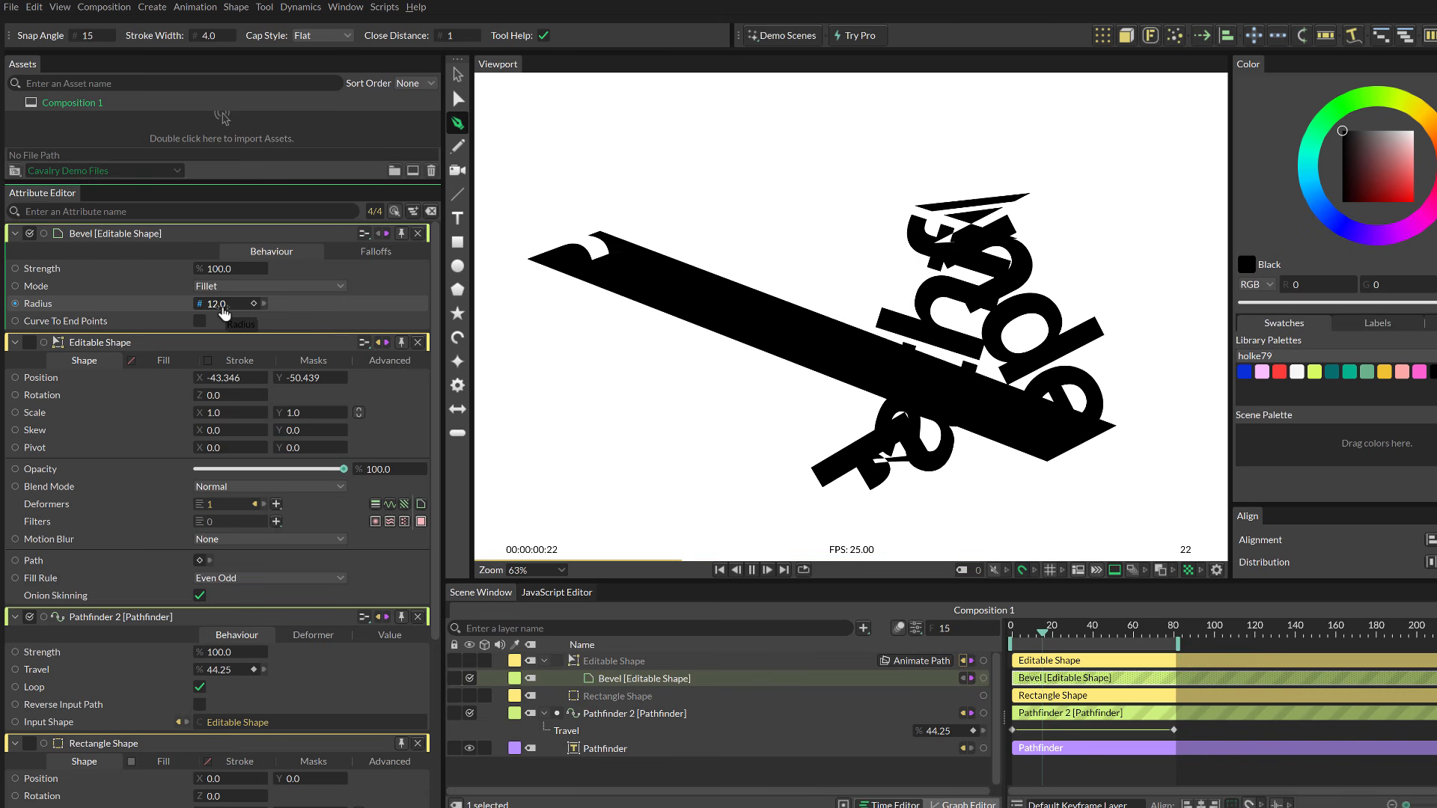
key(space)
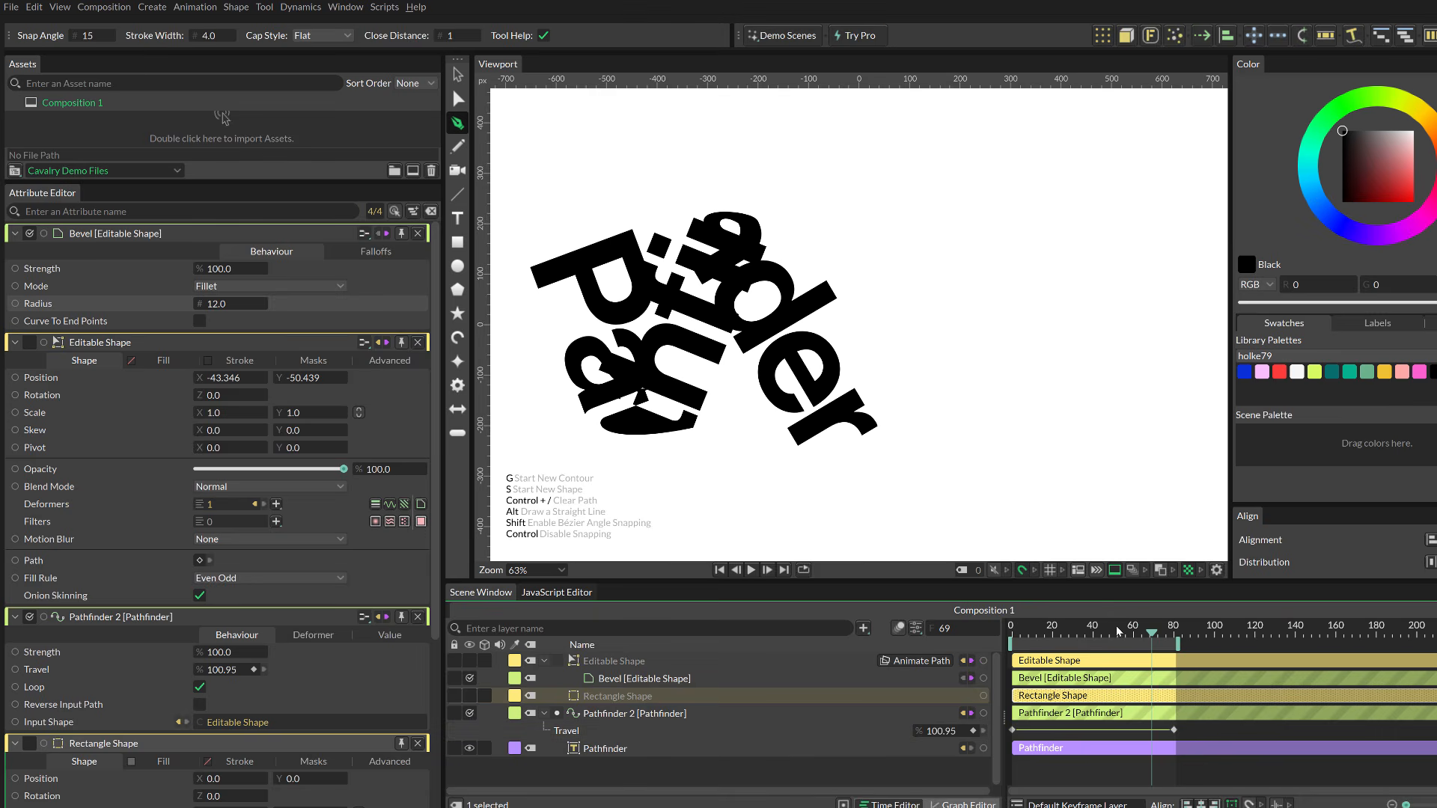
Step: Switch the Pathfinder 2 input shape back to the Rectangle Shape and play the animation
drag(1113, 633, 1056, 633)
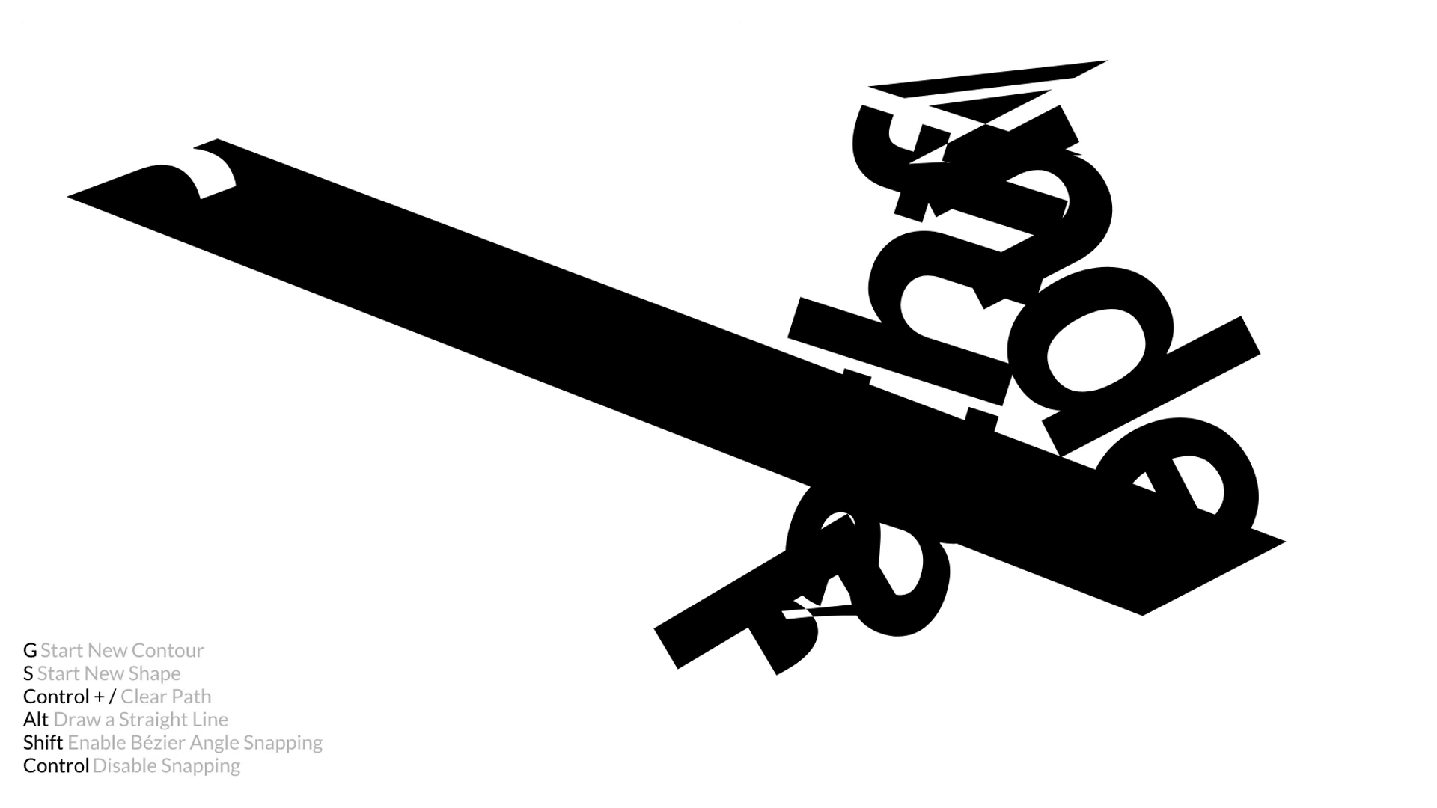
click(600, 680)
click(607, 714)
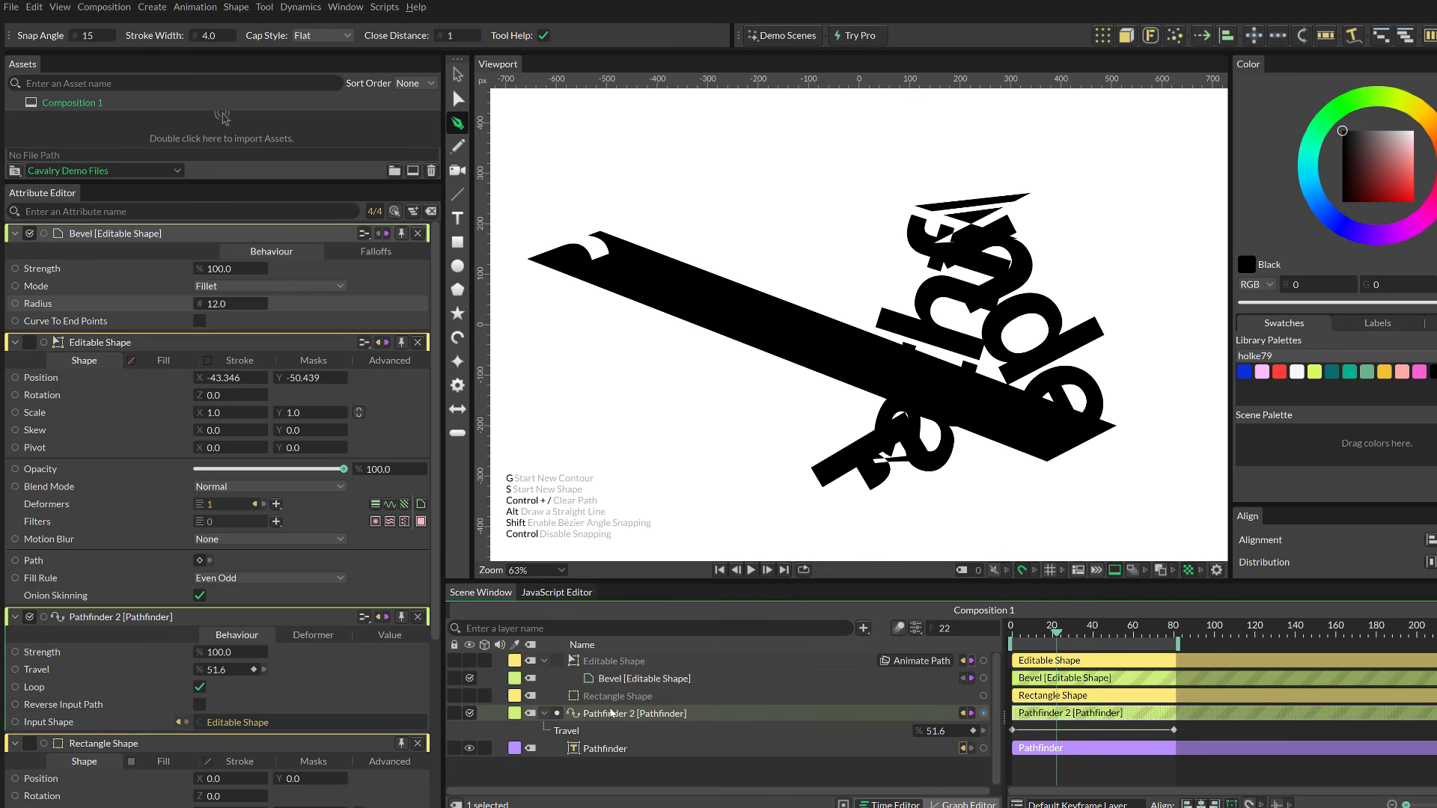
drag(611, 700, 191, 421)
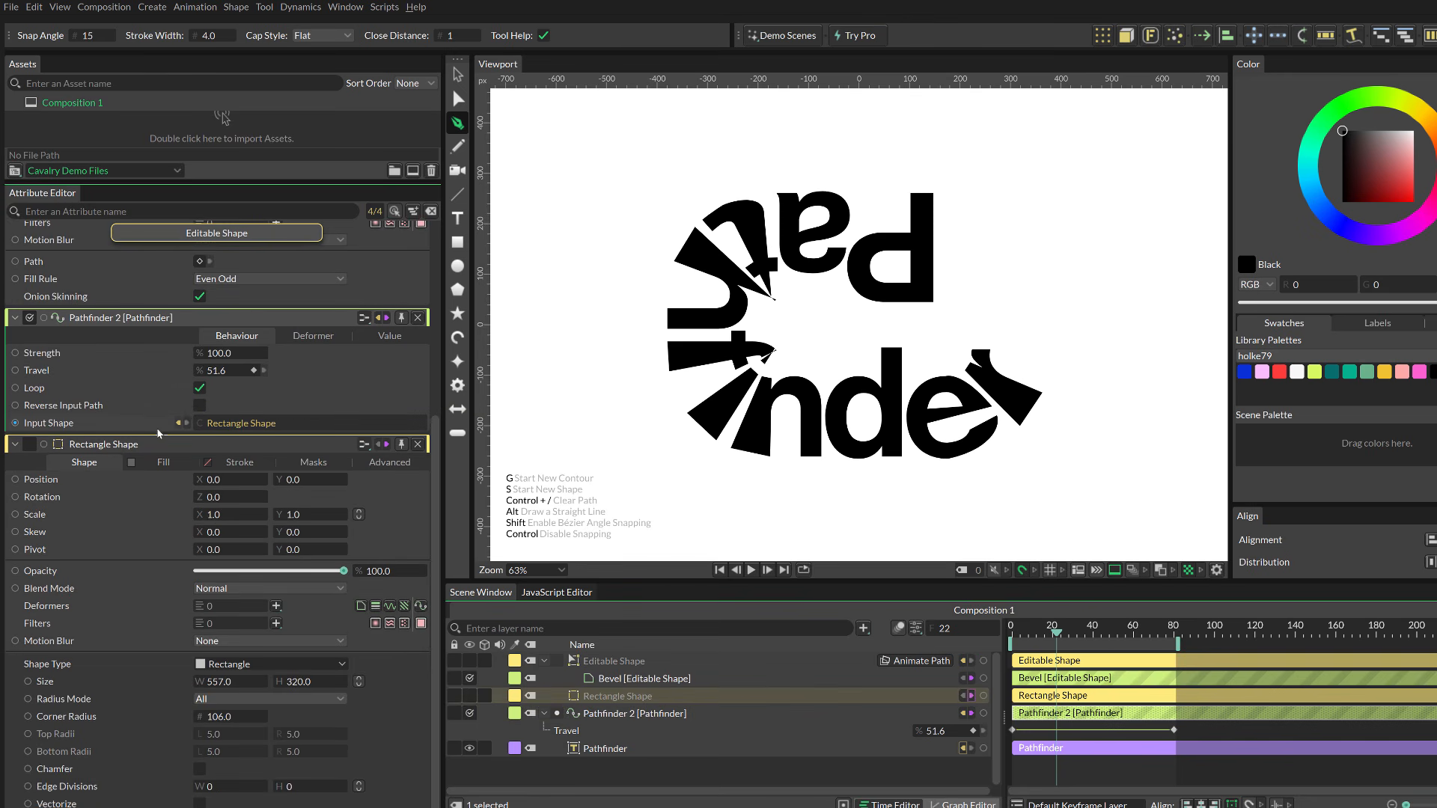
key(space)
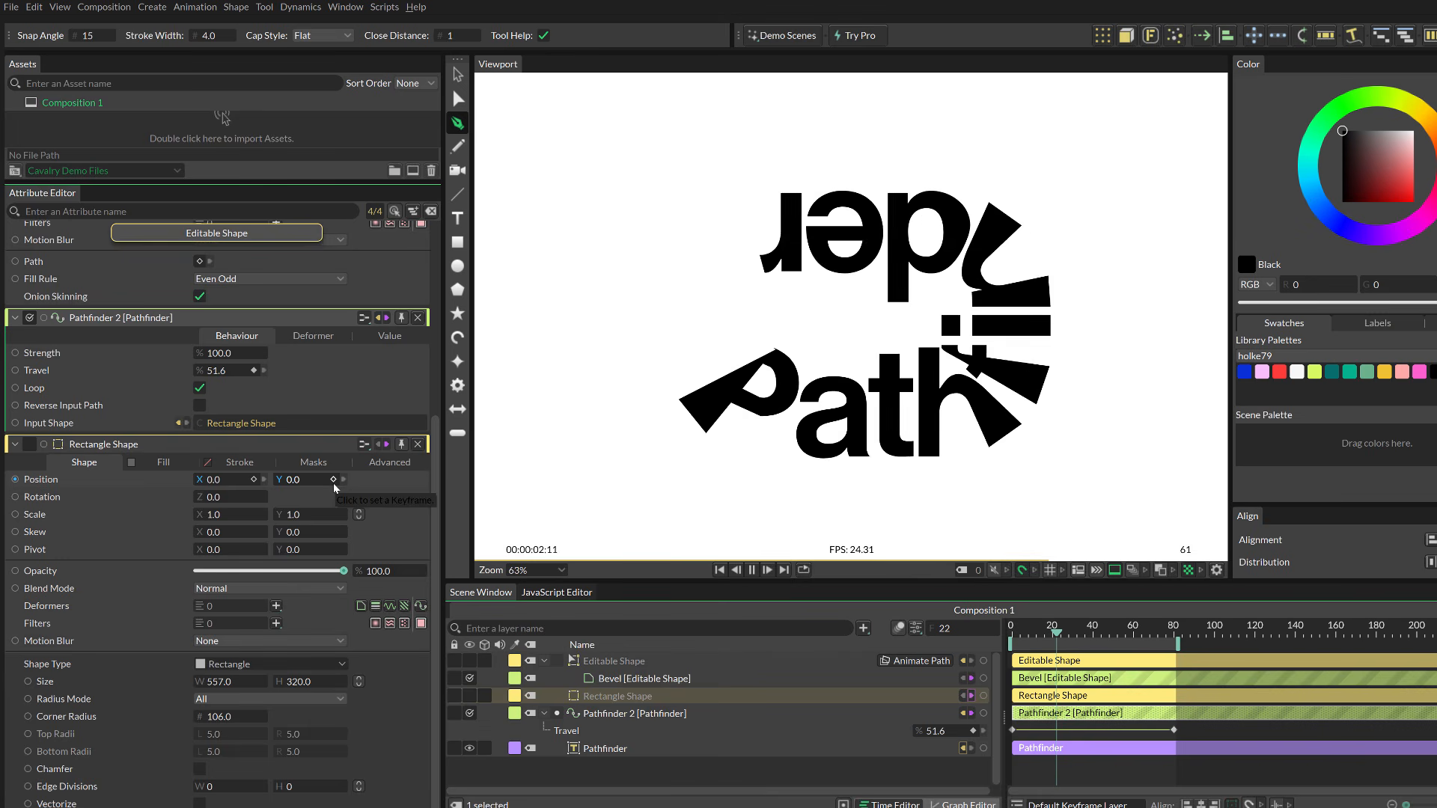